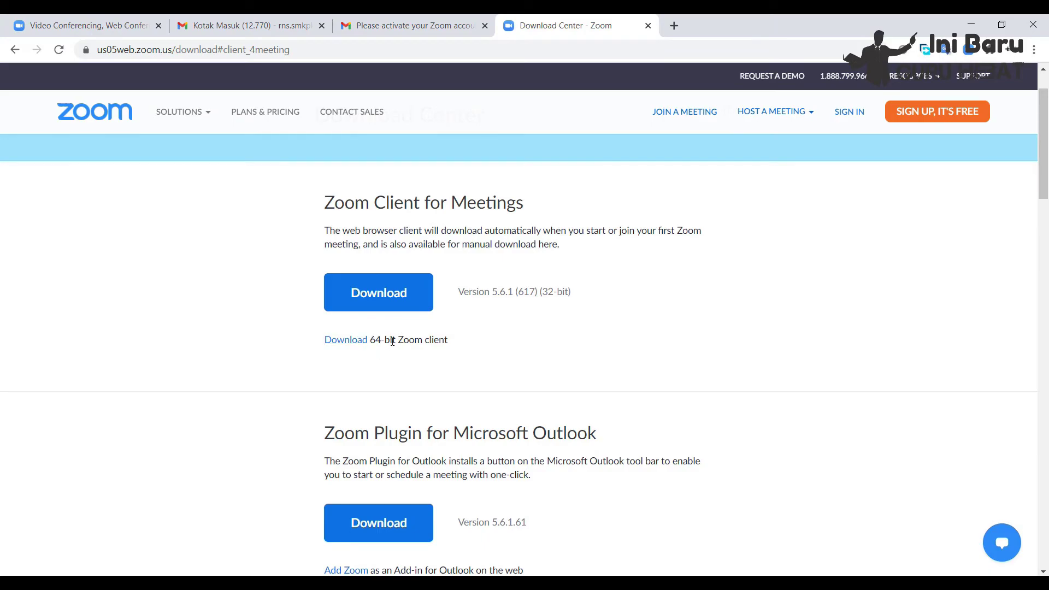
{"action": "scroll", "coordinate": [405, 333], "scroll_direction": "down", "scroll_amount": 2}
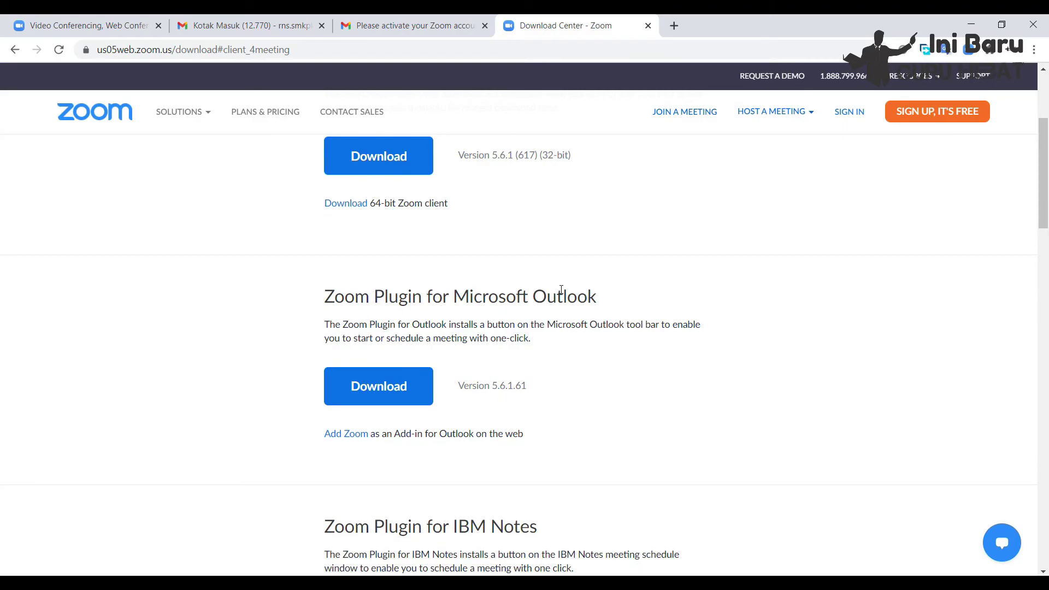
{"action": "scroll", "coordinate": [568, 296], "scroll_direction": "down", "scroll_amount": 7}
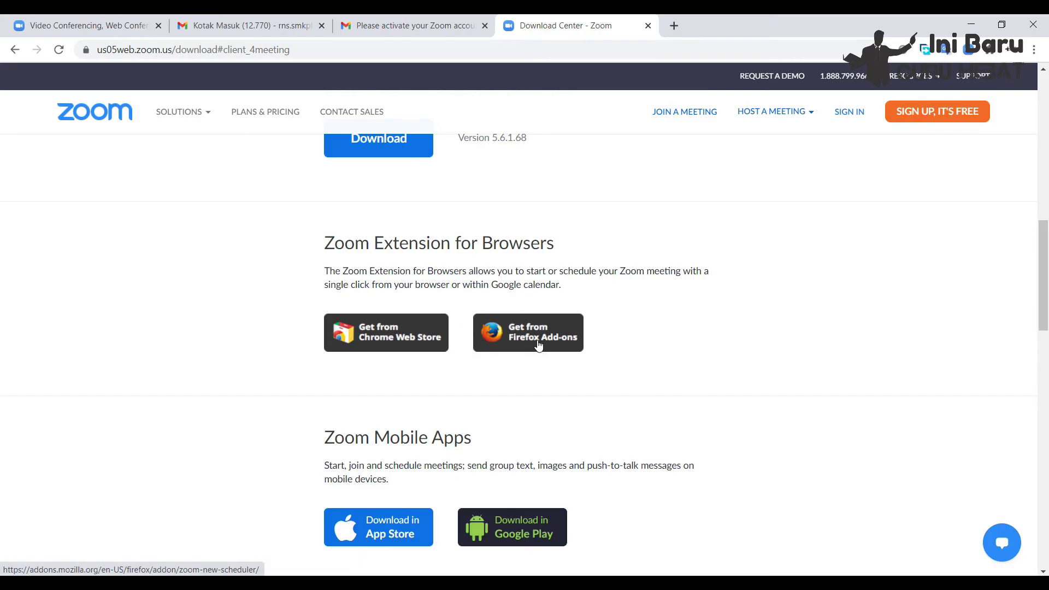
{"action": "scroll", "coordinate": [555, 339], "scroll_direction": "down", "scroll_amount": 3}
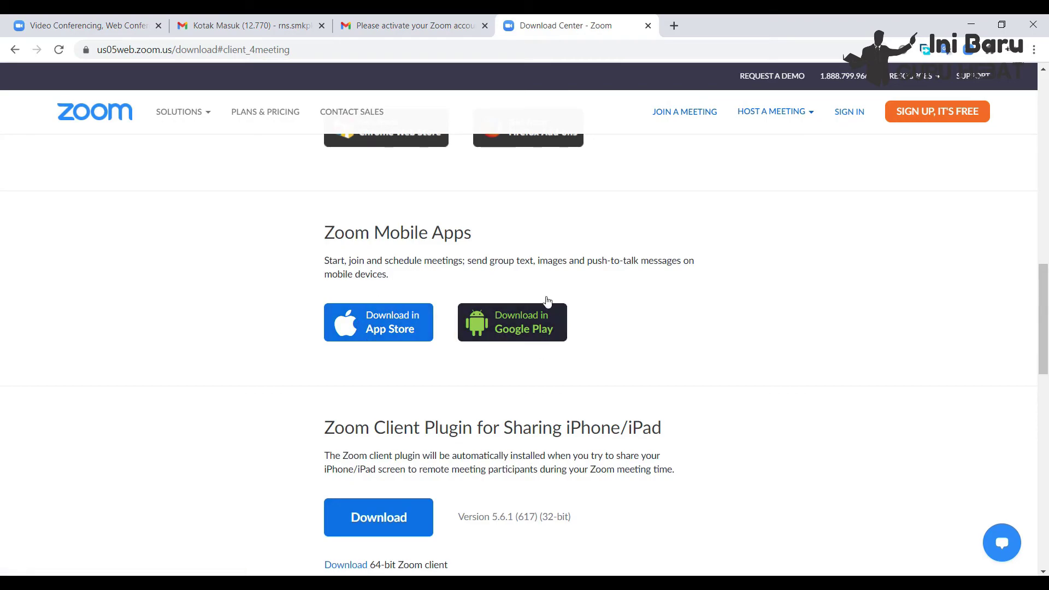
{"action": "scroll", "coordinate": [566, 295], "scroll_direction": "down", "scroll_amount": 4}
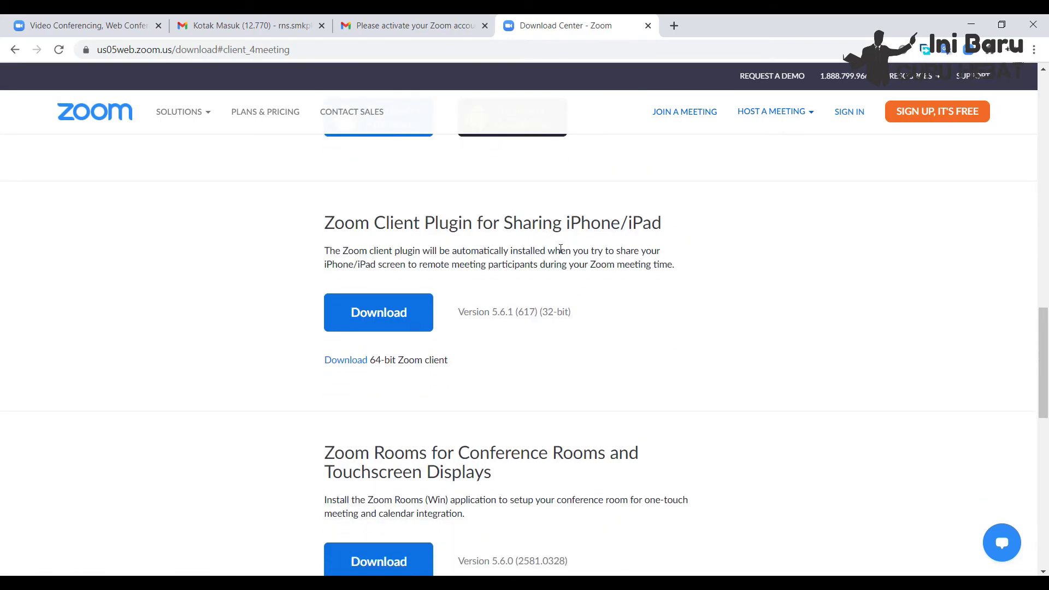
{"action": "scroll", "coordinate": [494, 341], "scroll_direction": "down", "scroll_amount": 3}
{"action": "scroll", "coordinate": [569, 350], "scroll_direction": "down", "scroll_amount": 3}
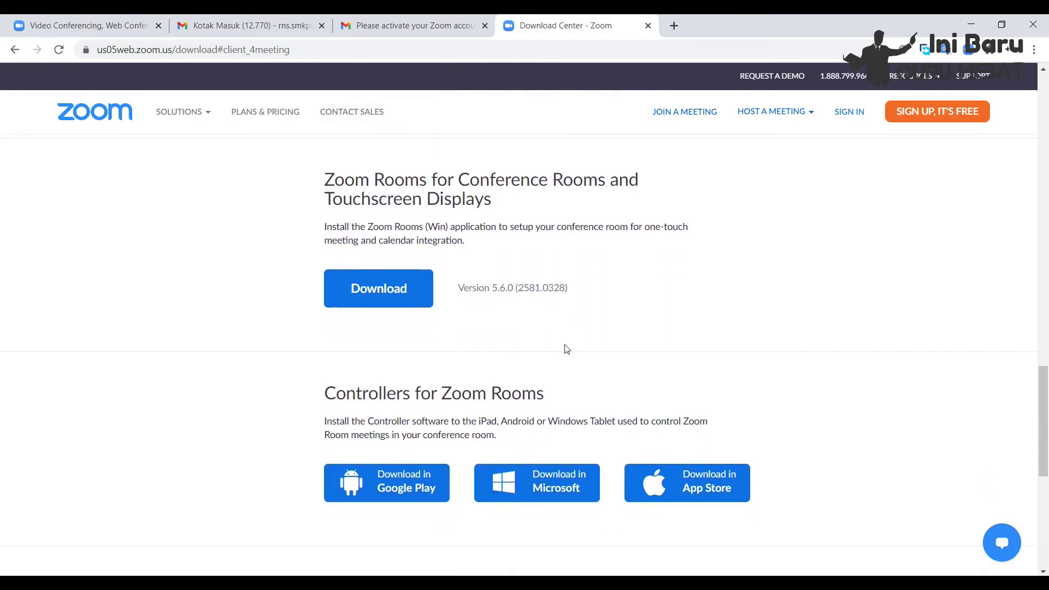
{"action": "scroll", "coordinate": [566, 348], "scroll_direction": "up", "scroll_amount": 15}
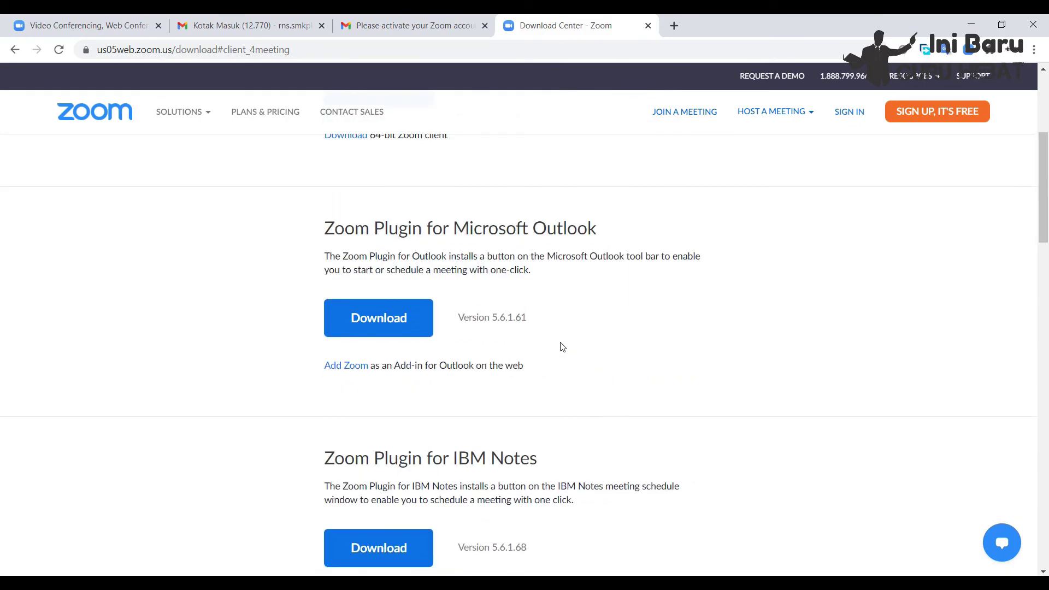
{"action": "scroll", "coordinate": [562, 344], "scroll_direction": "up", "scroll_amount": 5}
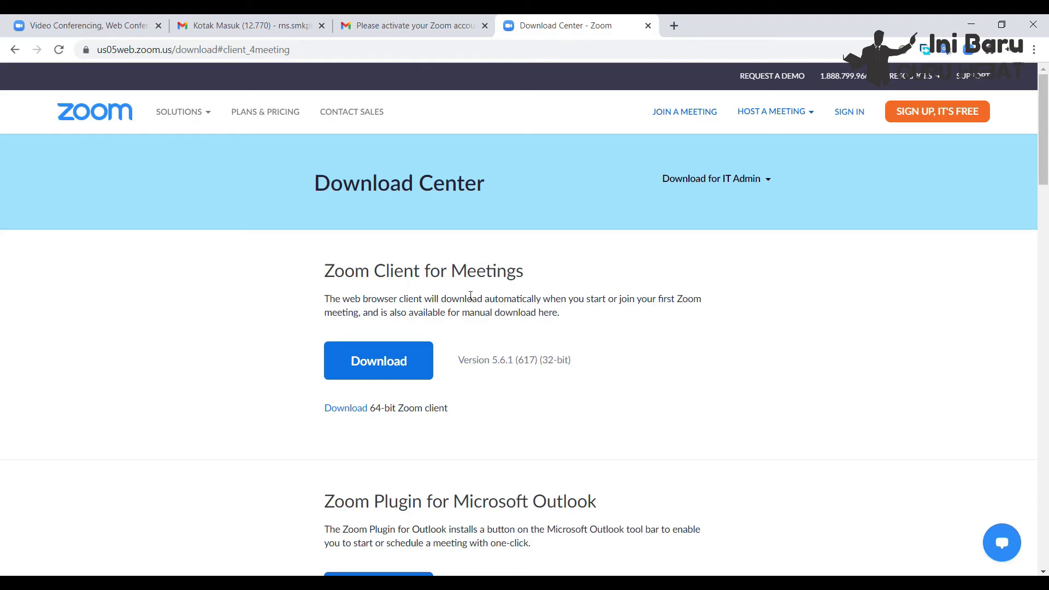
- Download the 64-bit ZoomInstaller.exe (17.2 MB) with Free Download Manager, saving it to Desktop
{"action": "left_click", "coordinate": [343, 412]}
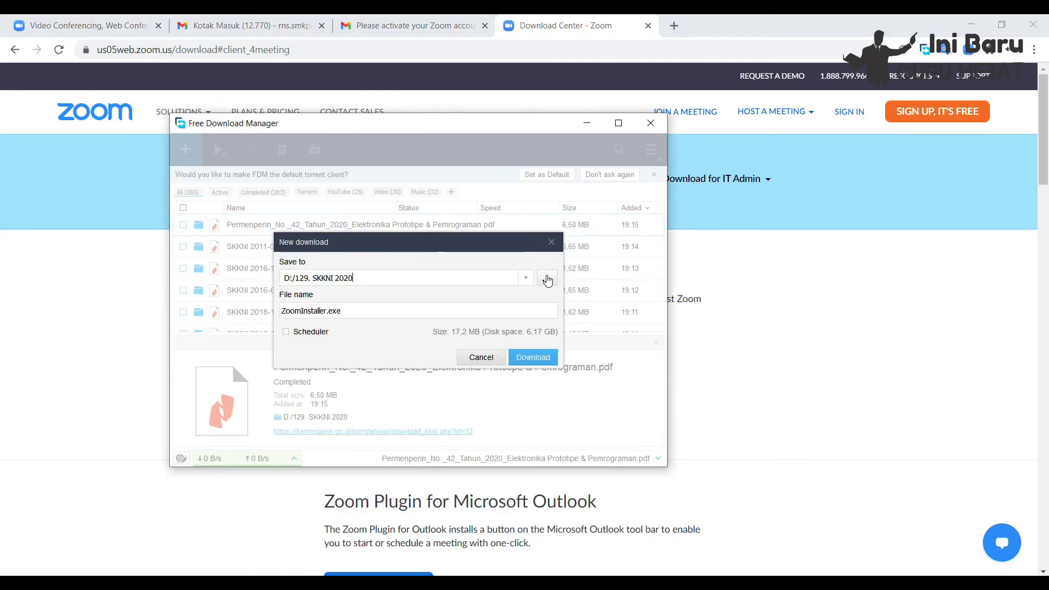
{"action": "left_click", "coordinate": [547, 280]}
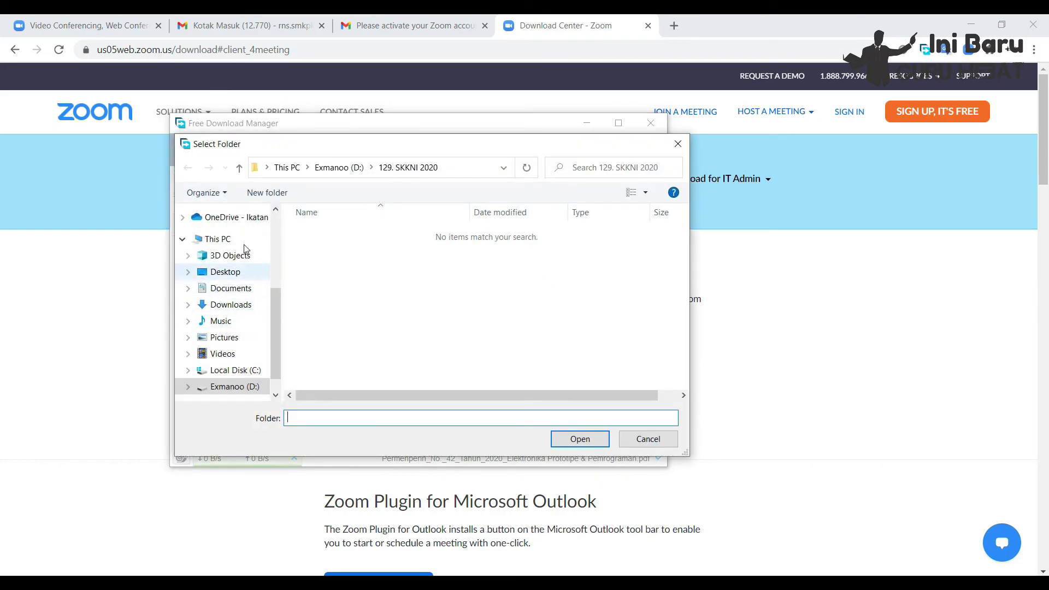
{"action": "scroll", "coordinate": [235, 317], "scroll_direction": "up", "scroll_amount": 1}
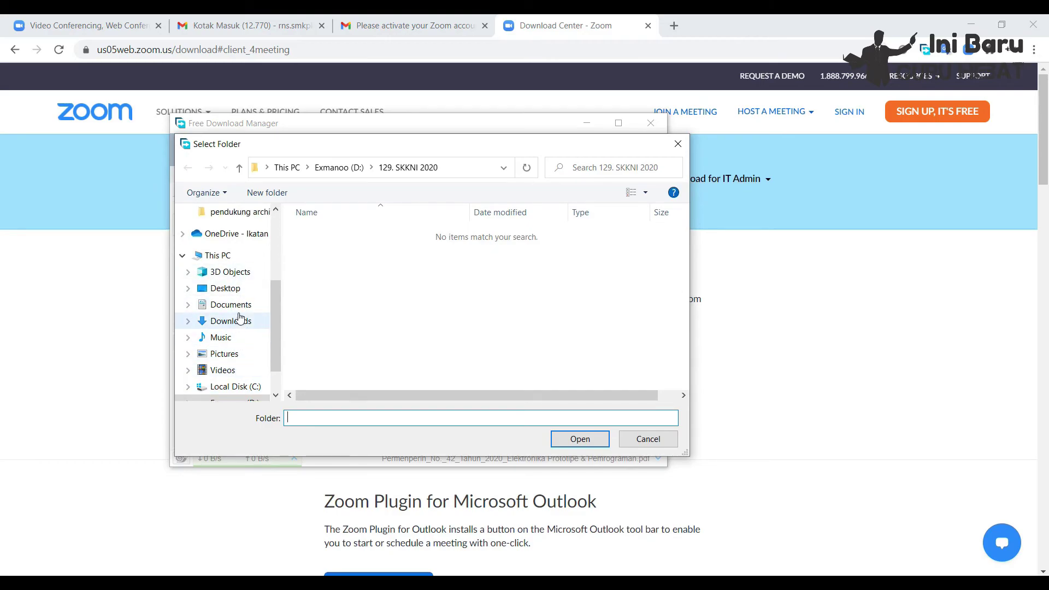
{"action": "left_click", "coordinate": [236, 290]}
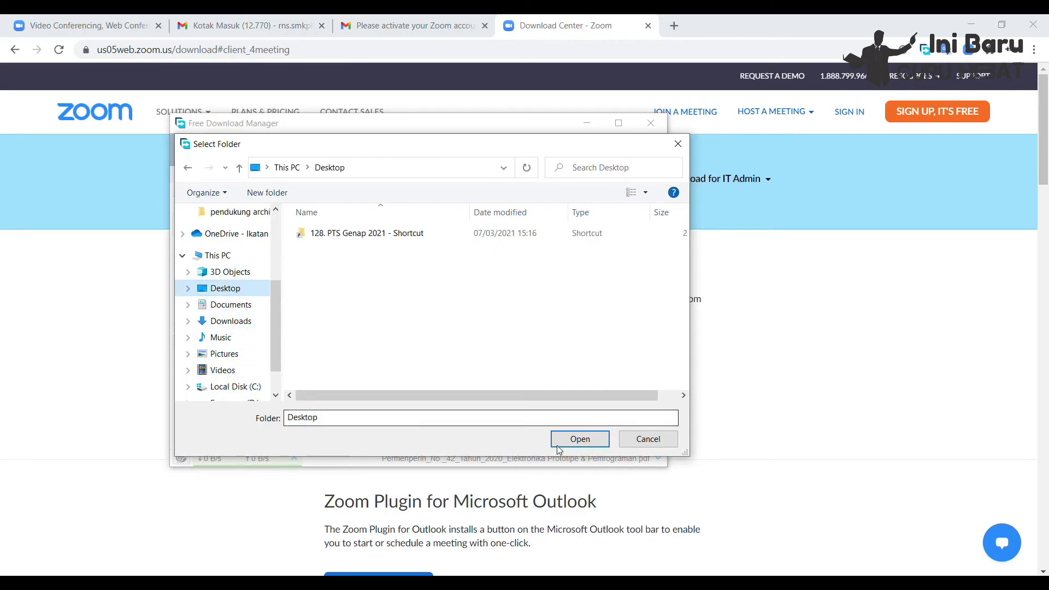
{"action": "left_click", "coordinate": [557, 441]}
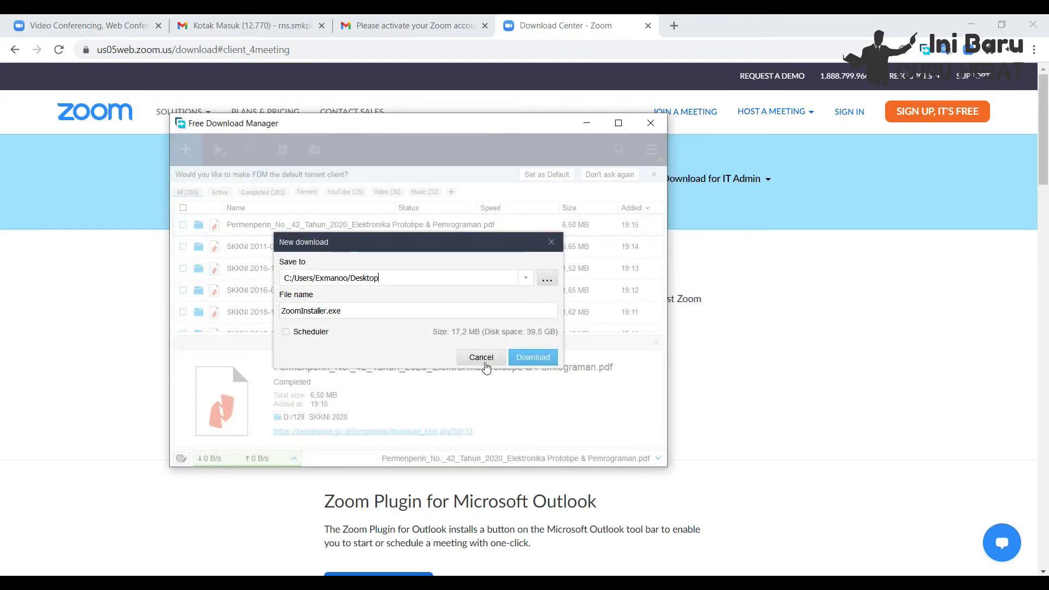
{"action": "left_click", "coordinate": [528, 357]}
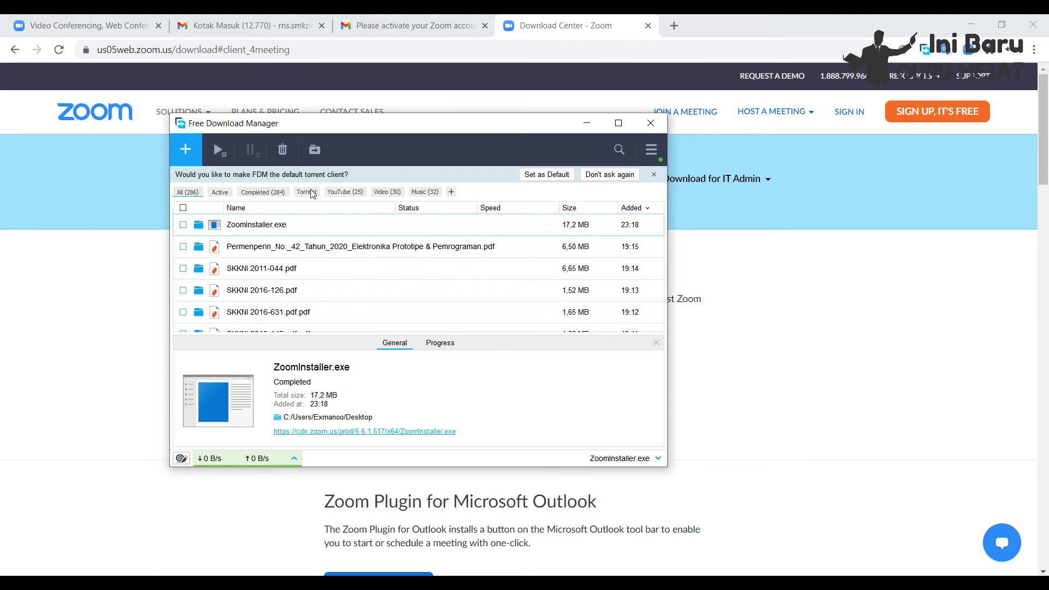
- Open the installer's Desktop folder from FDM and run ZoomInstaller as administrator
{"action": "left_click", "coordinate": [200, 225]}
{"action": "left_click", "coordinate": [191, 203]}
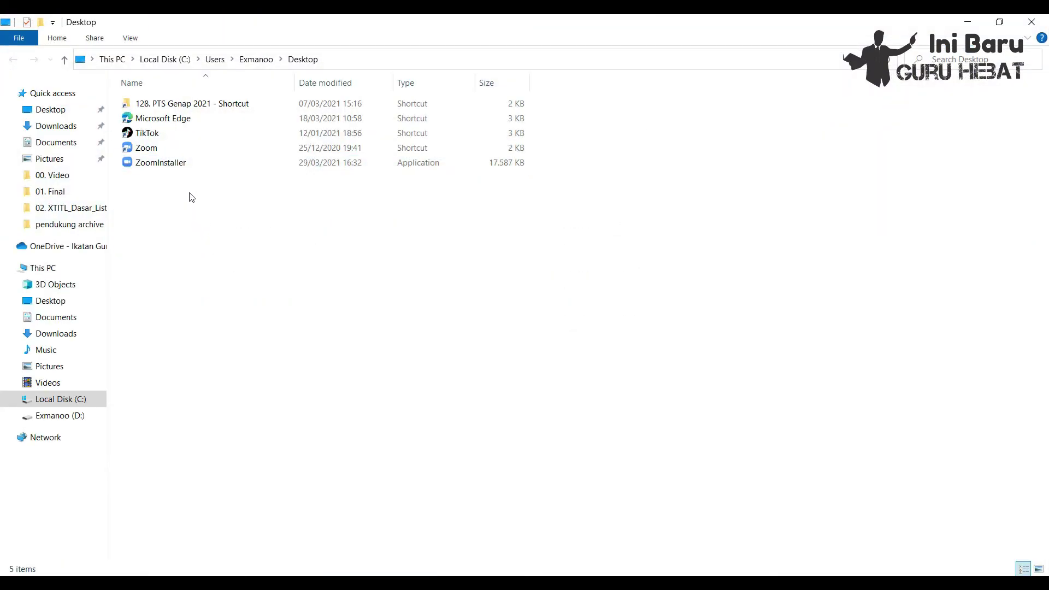
{"action": "left_click", "coordinate": [179, 167]}
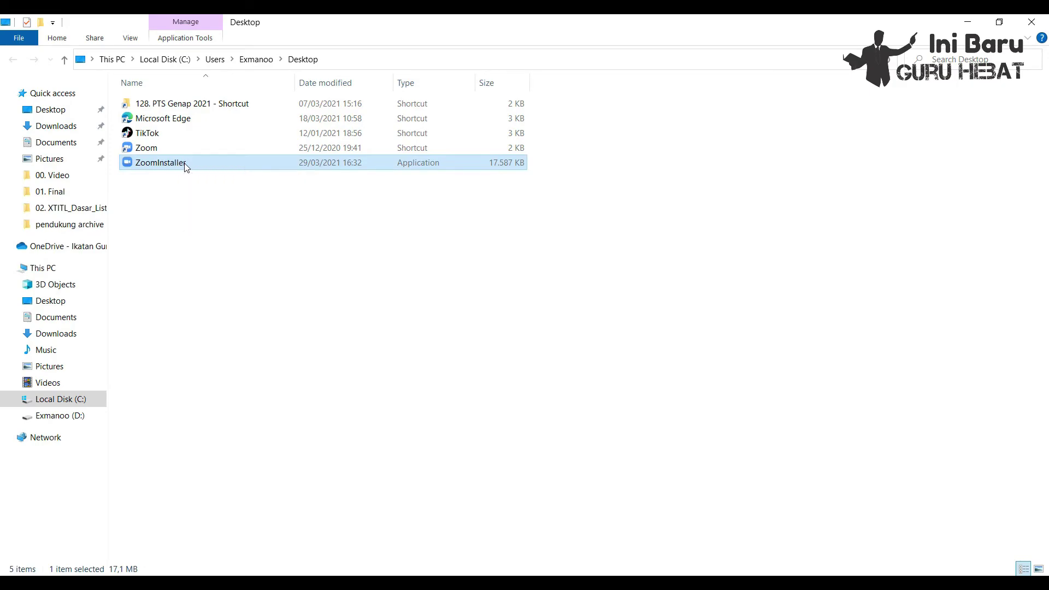
{"action": "right_click", "coordinate": [185, 165]}
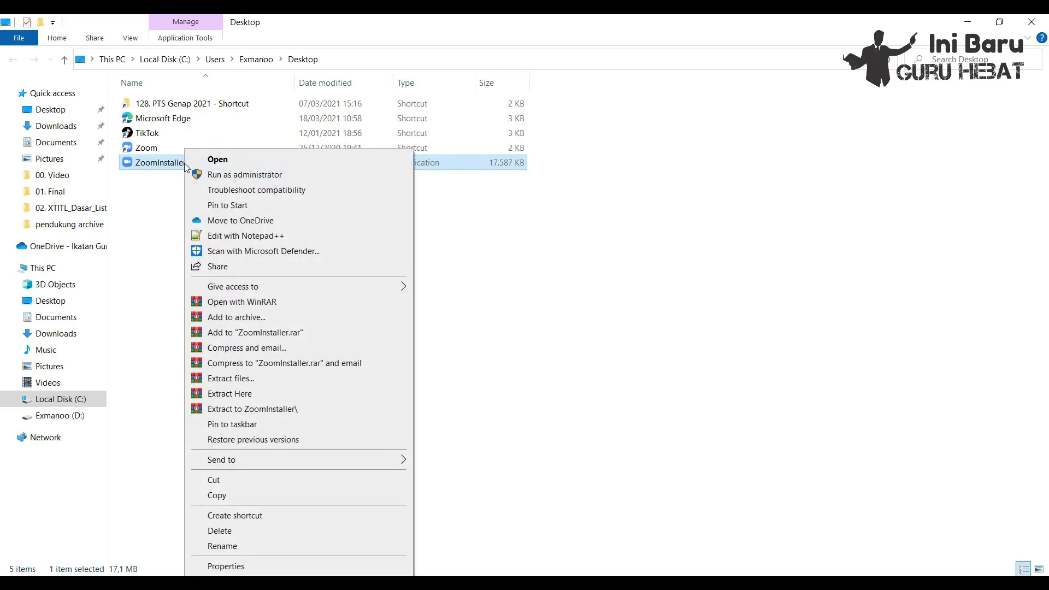
{"action": "left_click", "coordinate": [241, 180]}
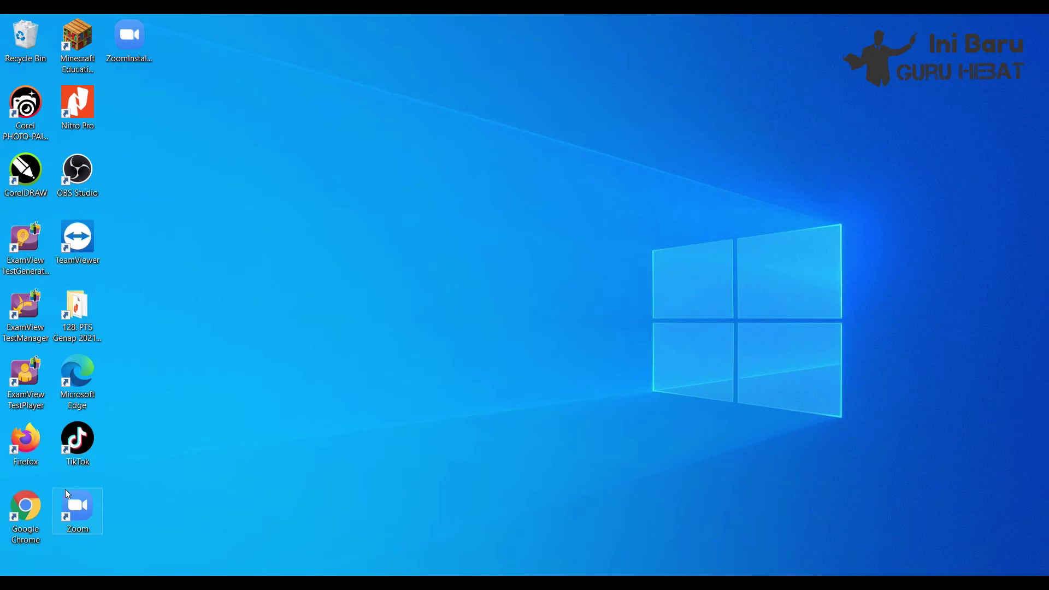
- Search Windows for 'zoom', correcting a typo, and launch the Zoom app
{"action": "key", "text": "super+s"}
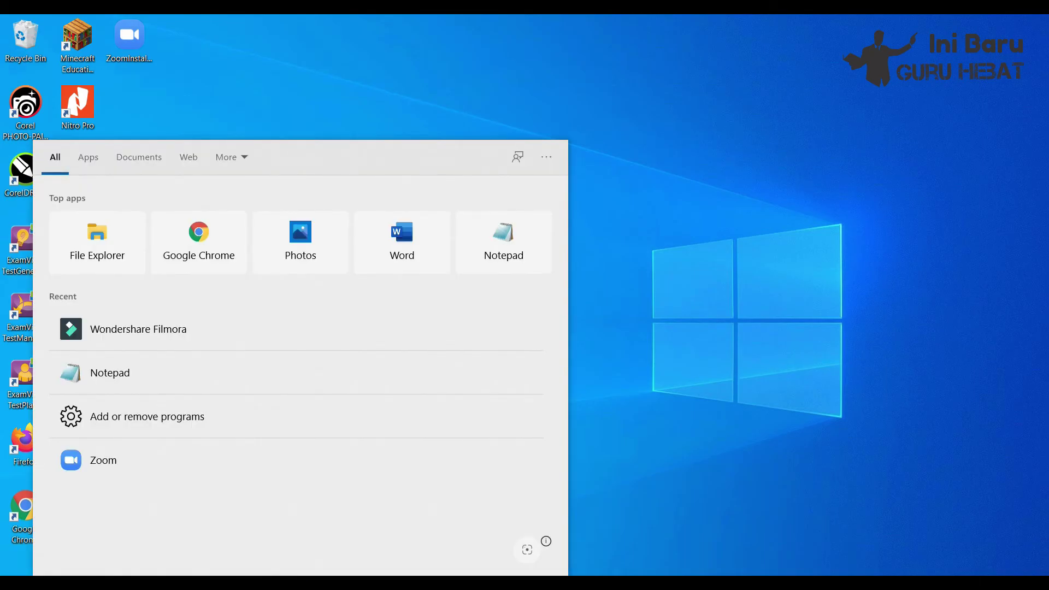
{"action": "type", "text": "zomm"}
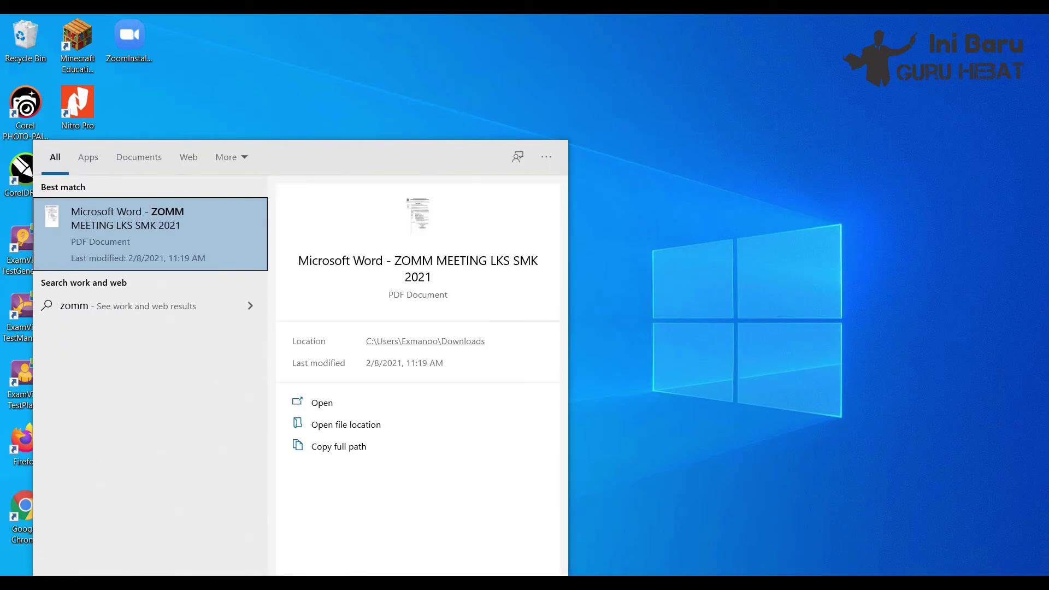
{"action": "key", "text": "BackSpace"}
{"action": "key", "text": "BackSpace"}
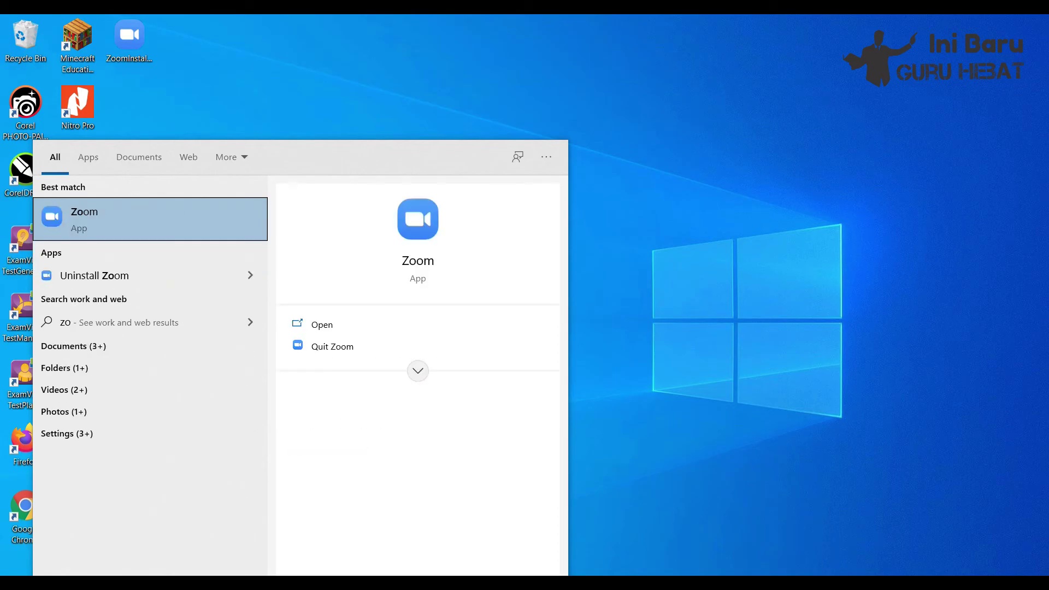
{"action": "type", "text": "om"}
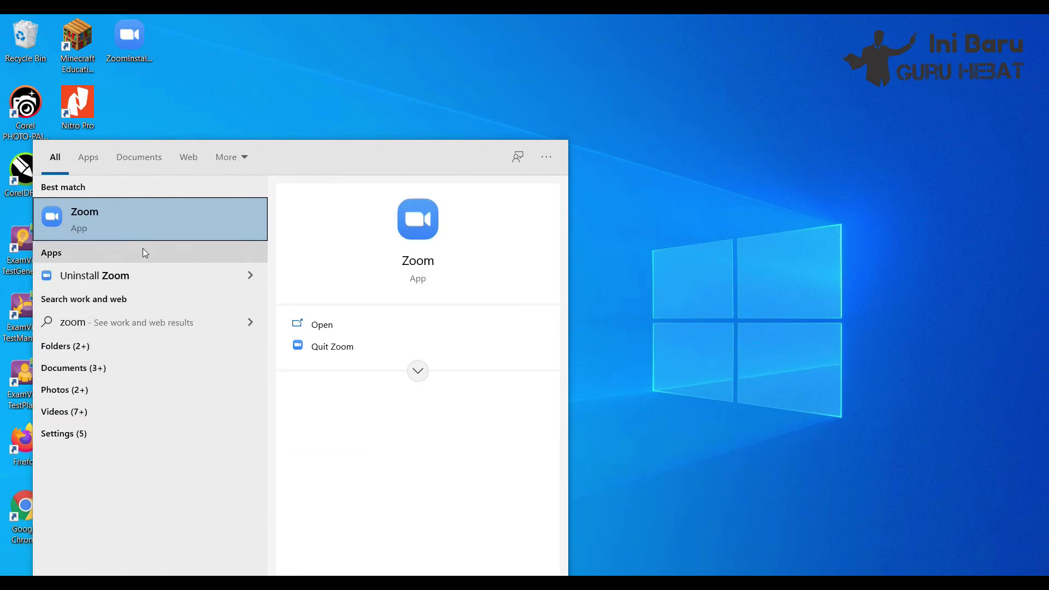
{"action": "left_click", "coordinate": [178, 217]}
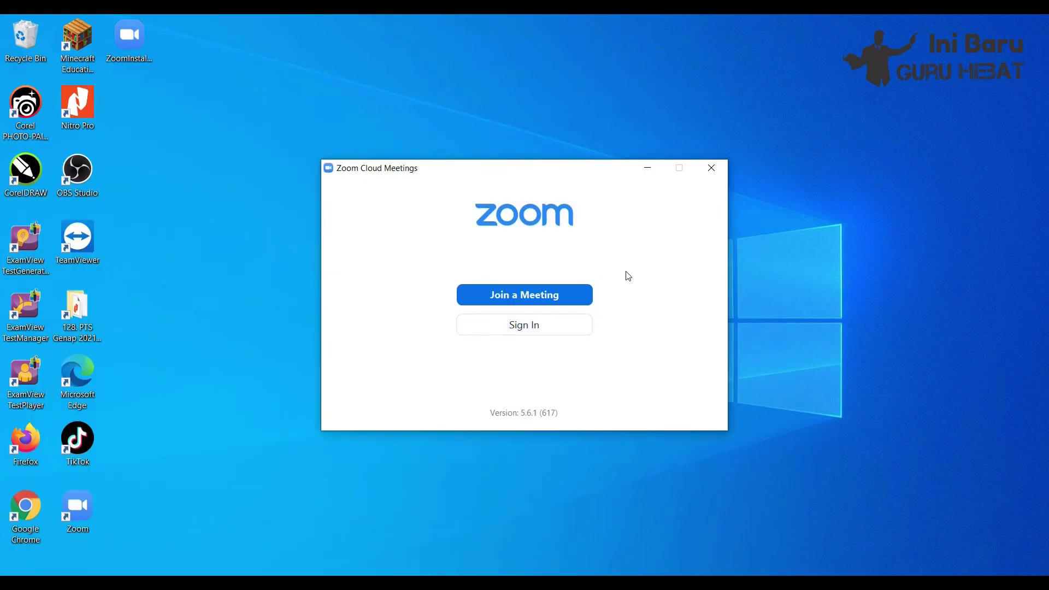
- Enter the account e-mail and password on Zoom's Sign In form
{"action": "left_click", "coordinate": [539, 330]}
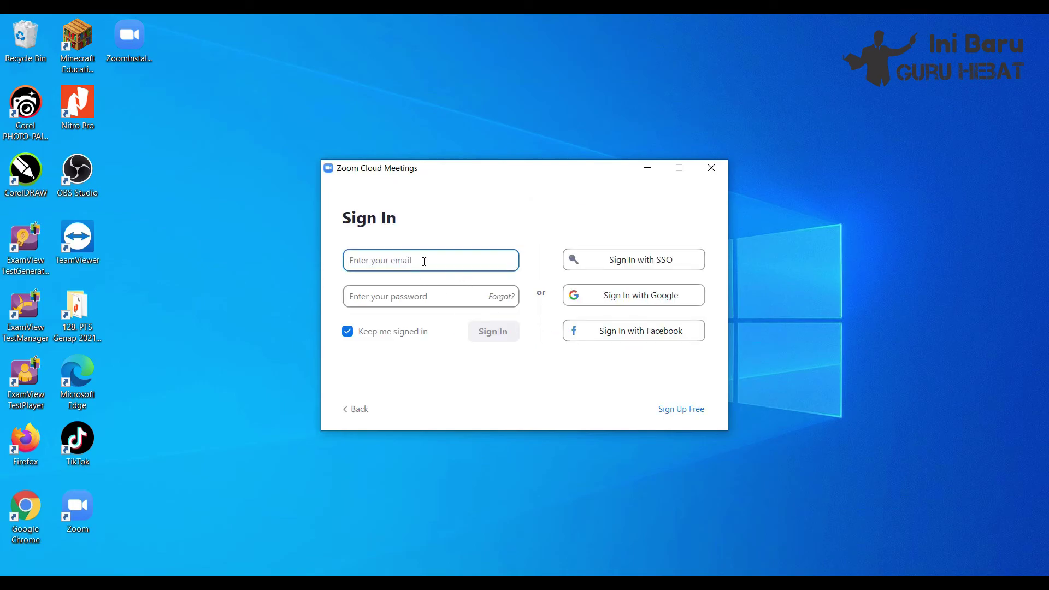
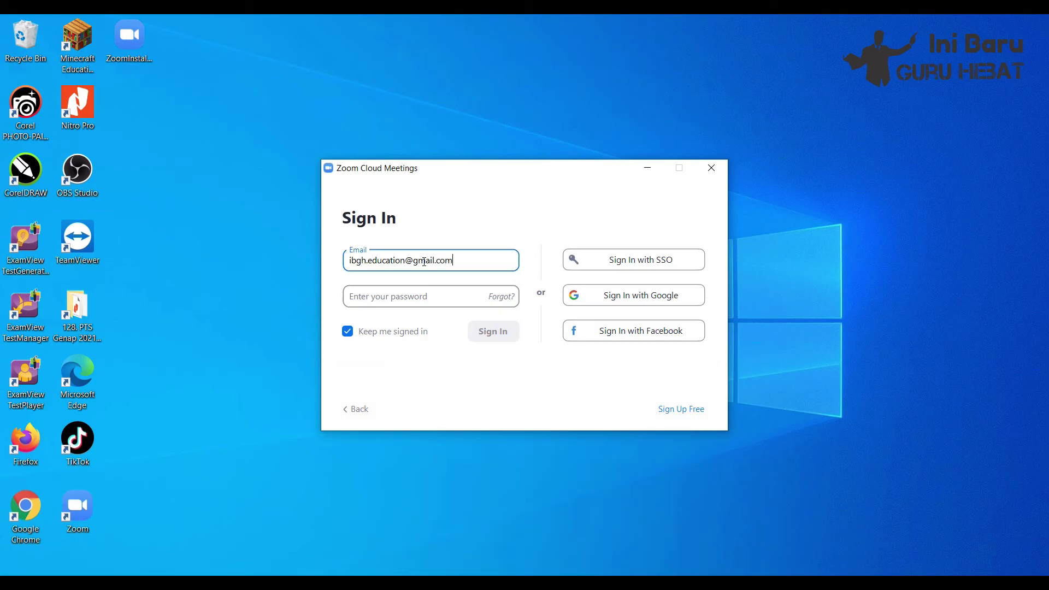
{"action": "left_click", "coordinate": [390, 299]}
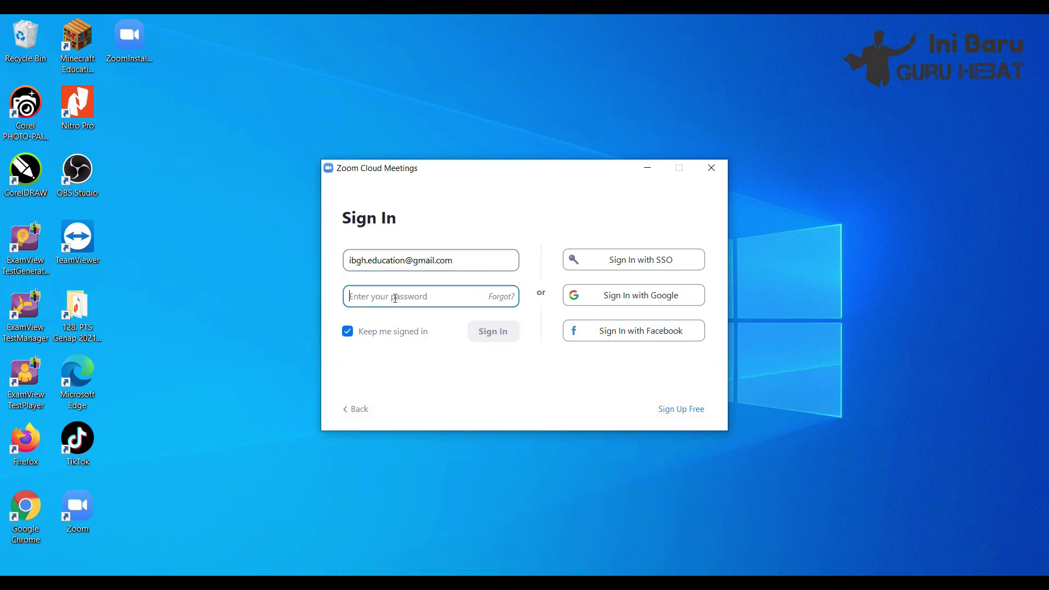
{"action": "type", "text": "*"}
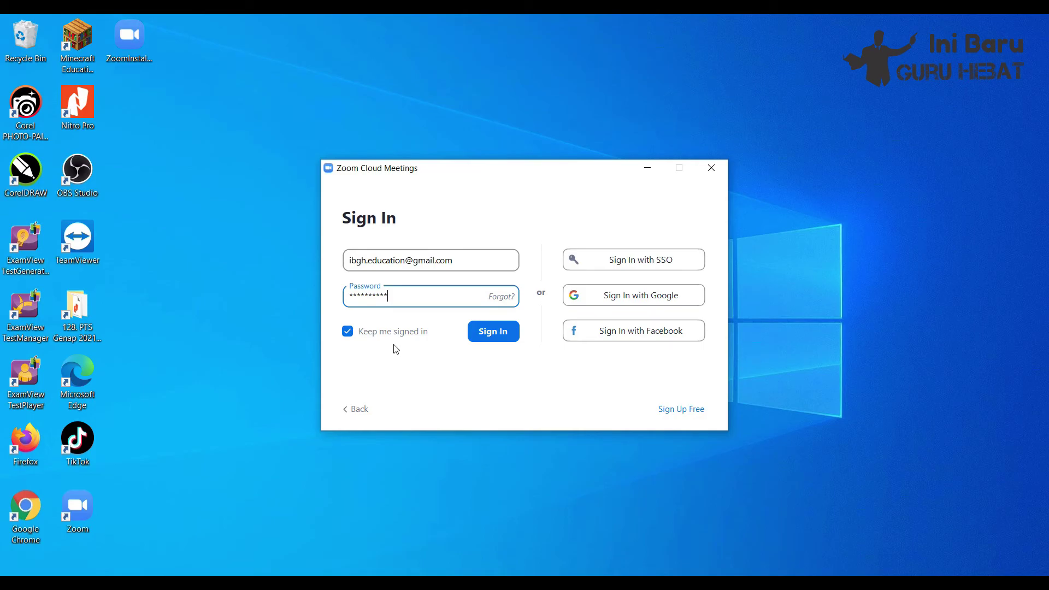
- Submit the filled sign-in form to reach Zoom's Home screen
{"action": "left_click", "coordinate": [493, 332]}
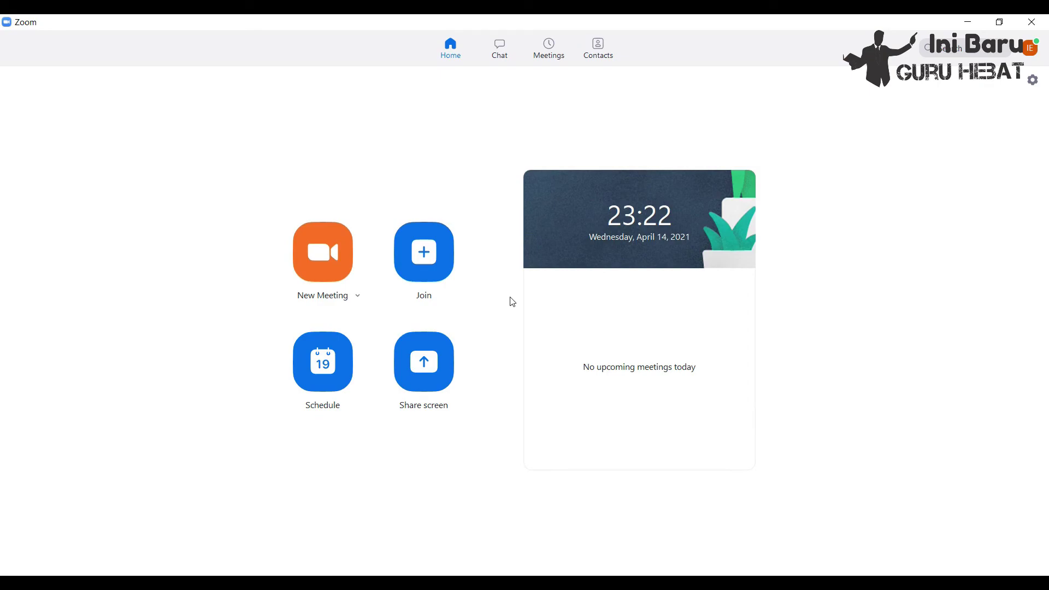
{"action": "left_click", "coordinate": [359, 298]}
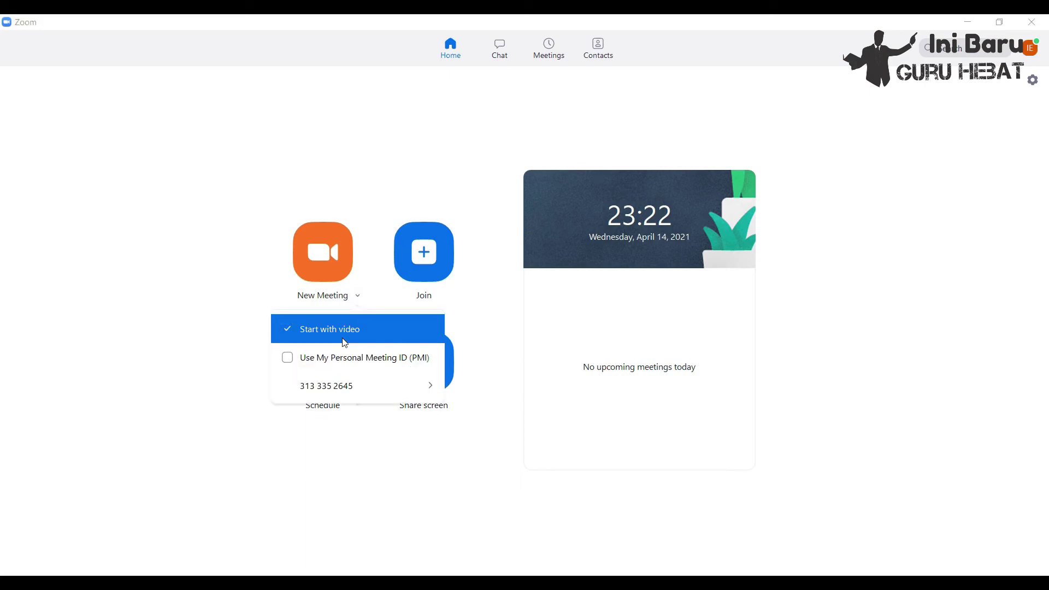
{"action": "left_click", "coordinate": [393, 171]}
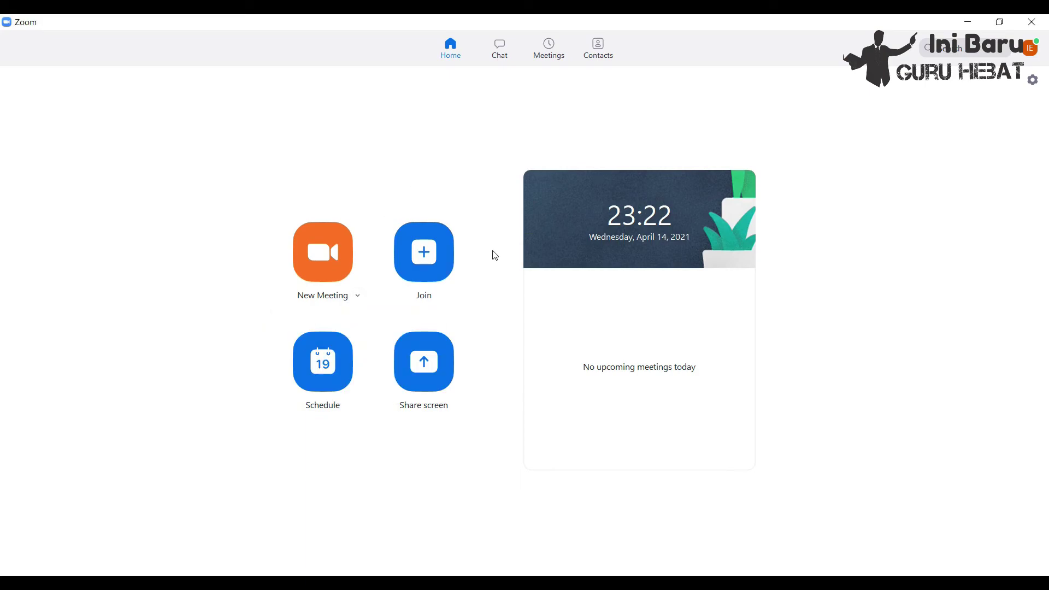
{"action": "left_click", "coordinate": [431, 257]}
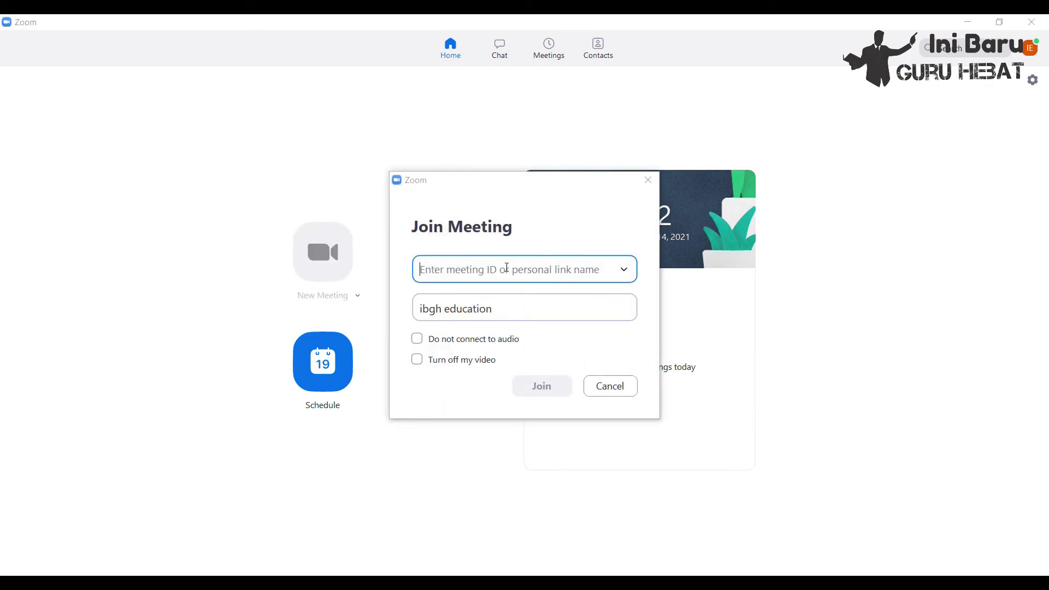
{"action": "left_click", "coordinate": [503, 307]}
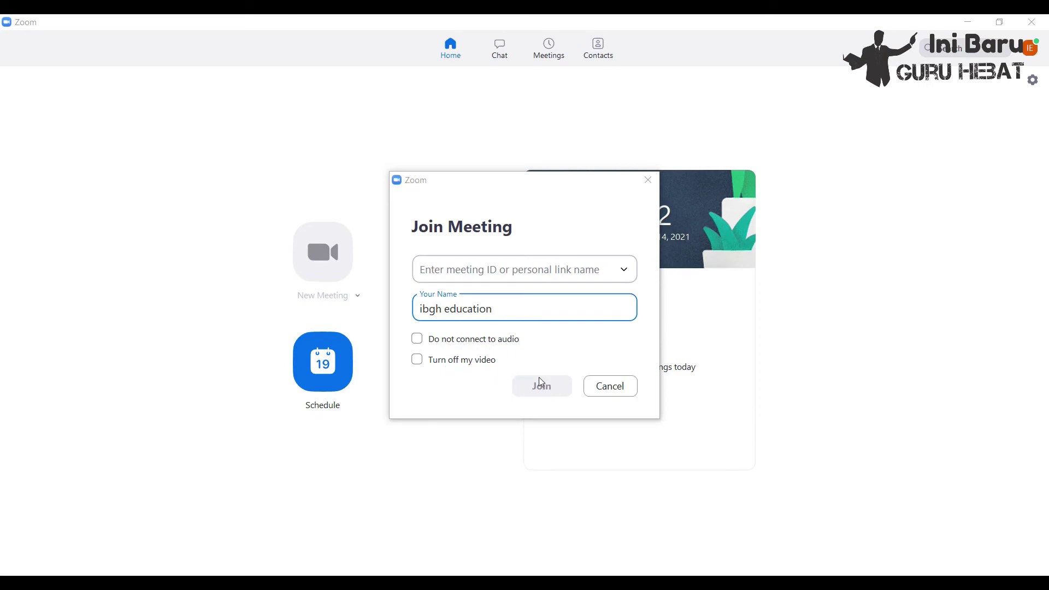
{"action": "left_click", "coordinate": [609, 385]}
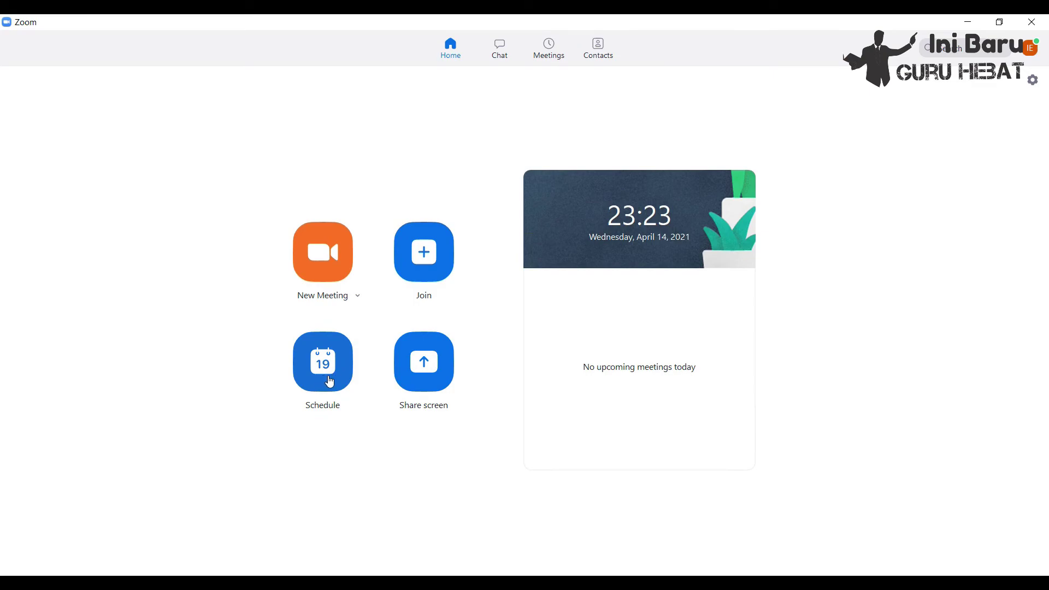
{"action": "left_click", "coordinate": [328, 383]}
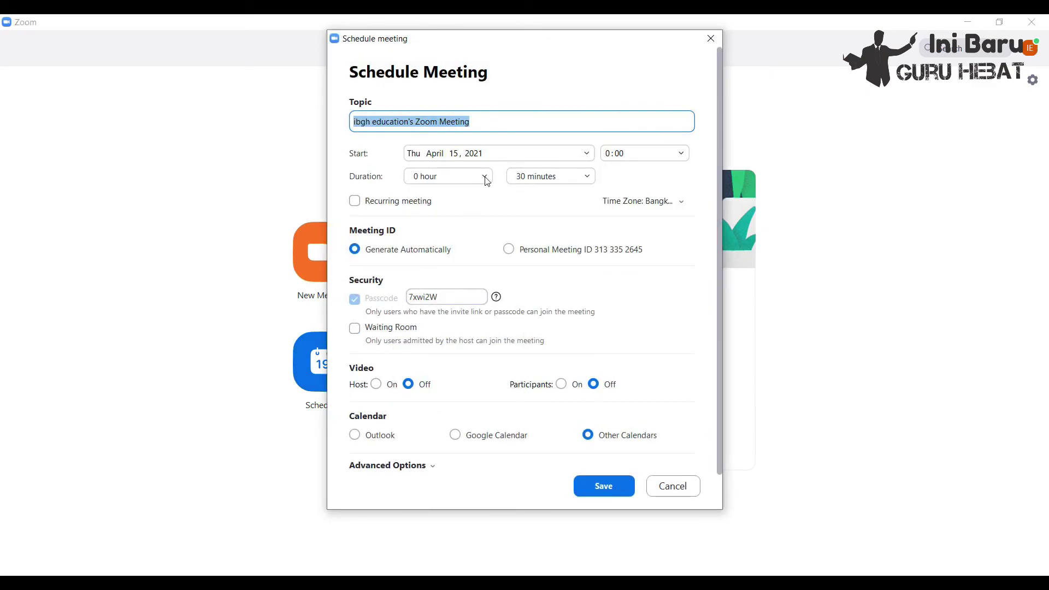
{"action": "left_click", "coordinate": [490, 119]}
{"action": "left_click_drag", "start_coordinate": [491, 120], "coordinate": [349, 119]}
{"action": "left_click", "coordinate": [494, 154]}
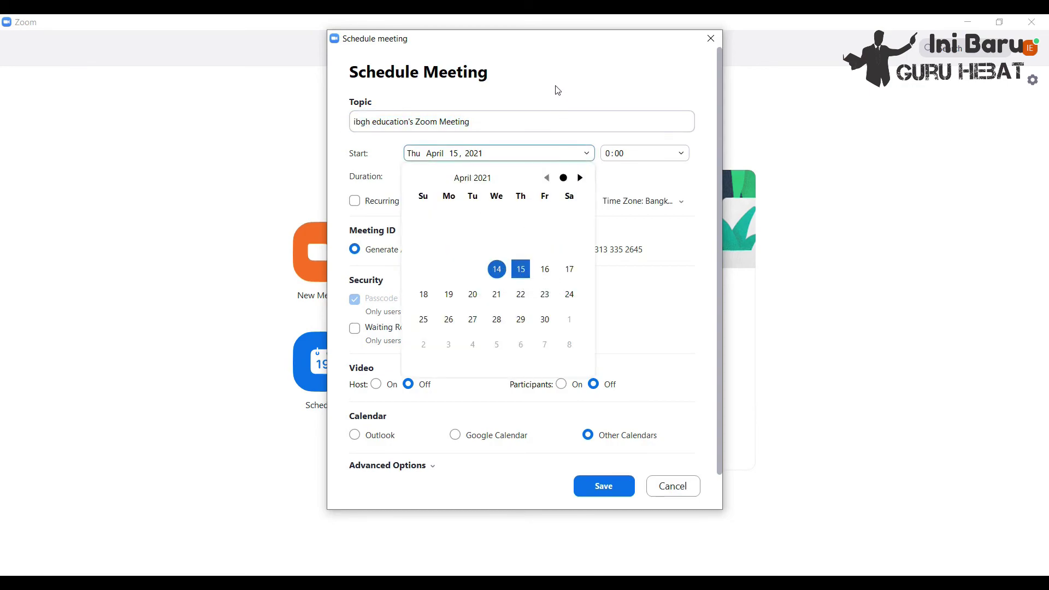
{"action": "left_click", "coordinate": [629, 155]}
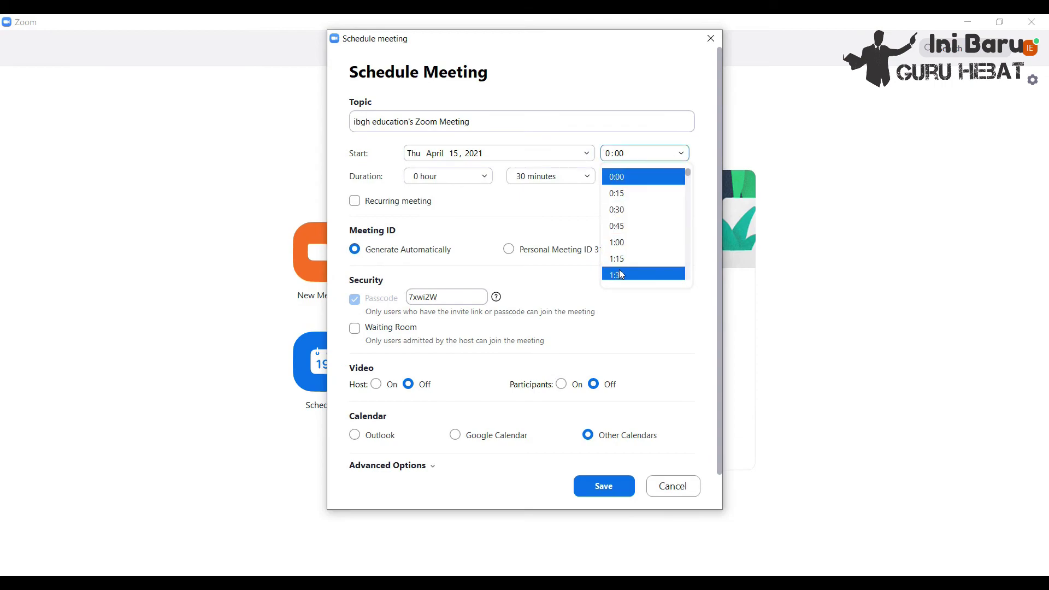
{"action": "left_click", "coordinate": [565, 77]}
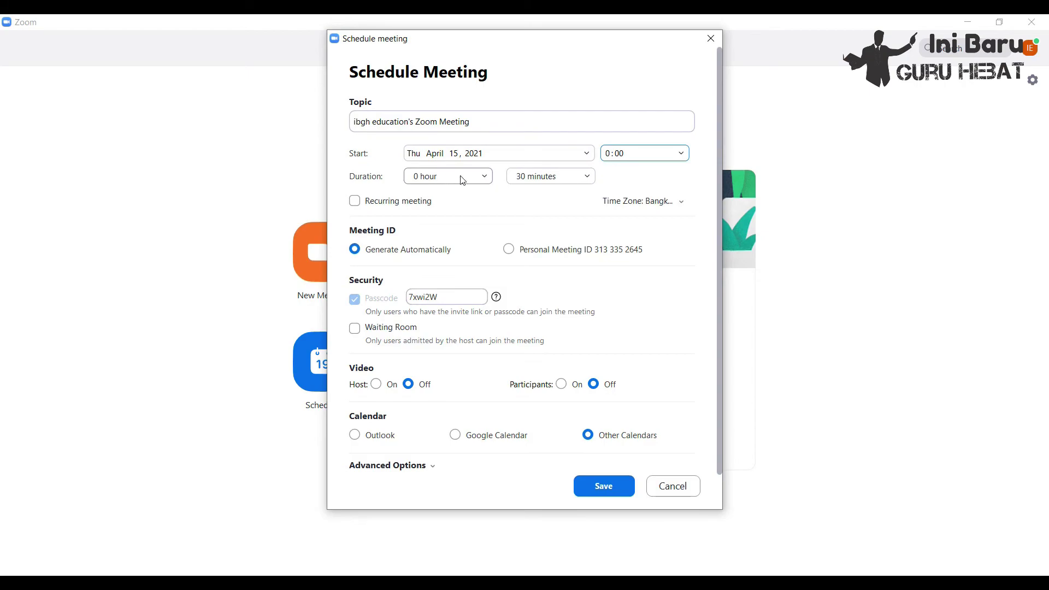
{"action": "left_click", "coordinate": [683, 203]}
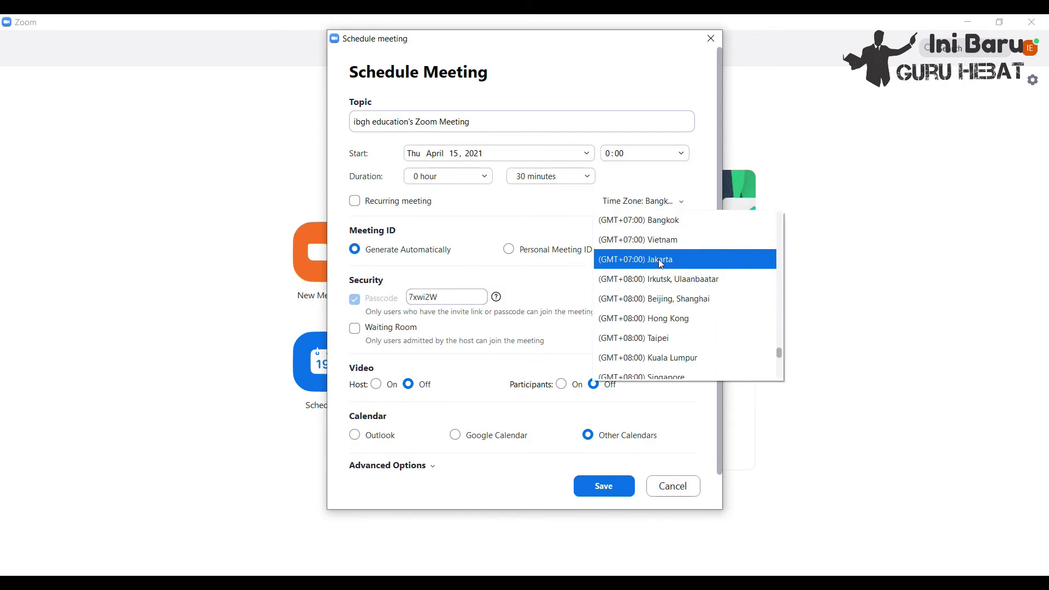
{"action": "left_click", "coordinate": [571, 119]}
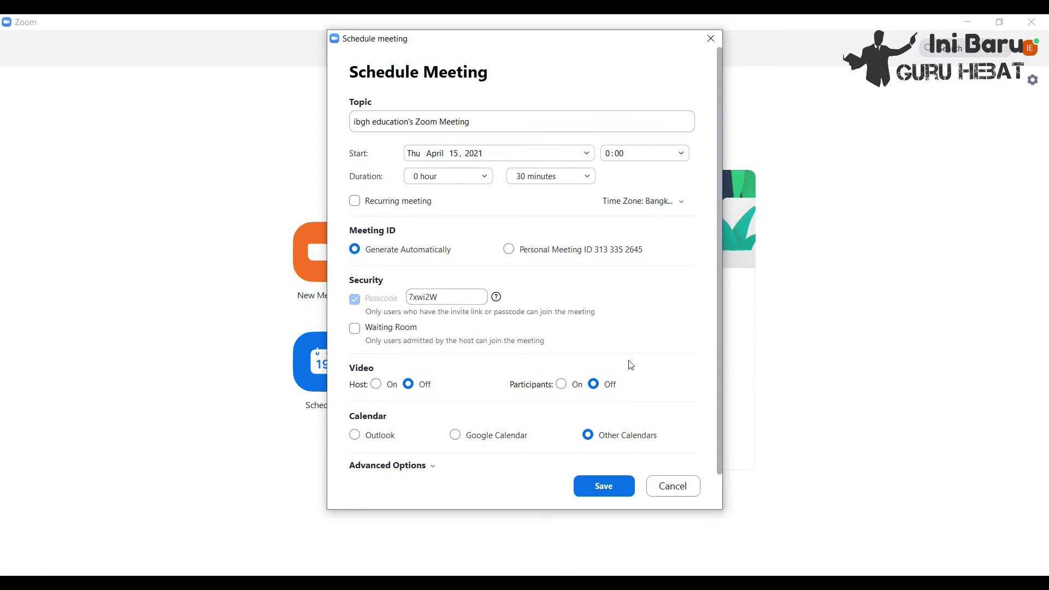
{"action": "left_click", "coordinate": [680, 488]}
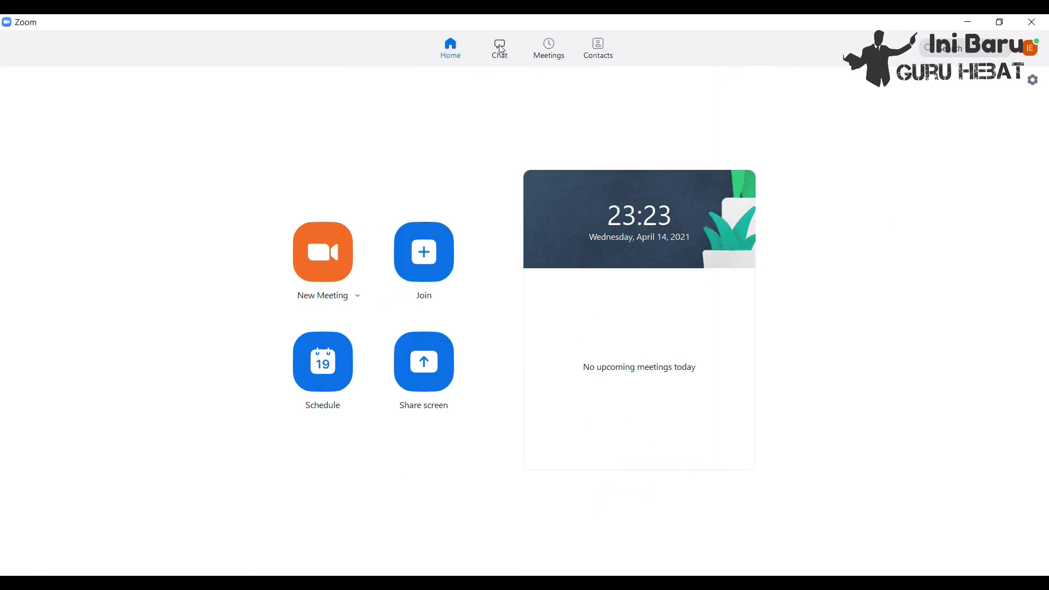
{"action": "left_click", "coordinate": [500, 48]}
{"action": "left_click", "coordinate": [549, 49]}
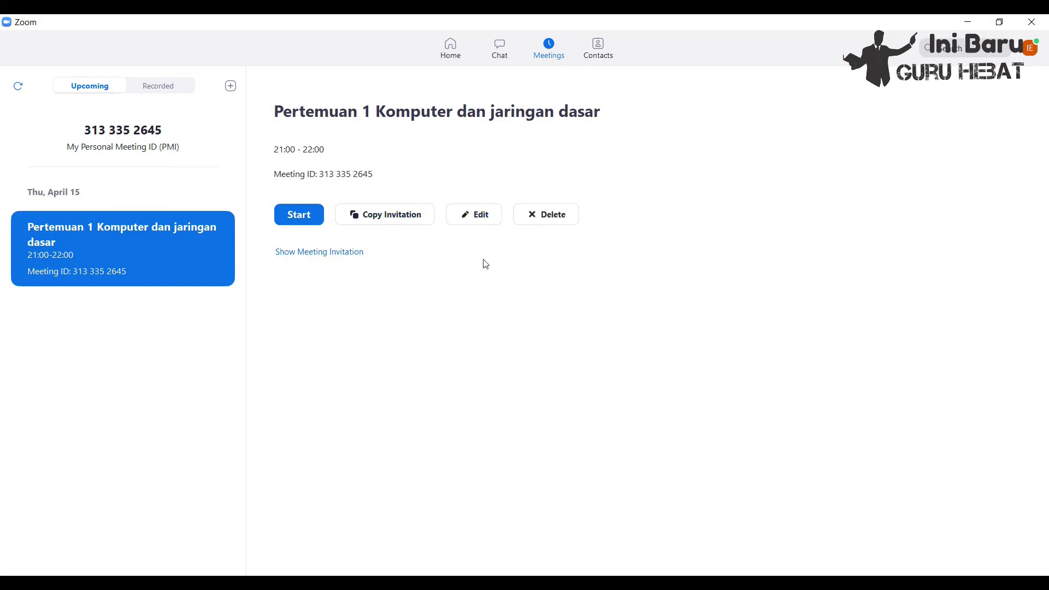
{"action": "left_click", "coordinate": [600, 50]}
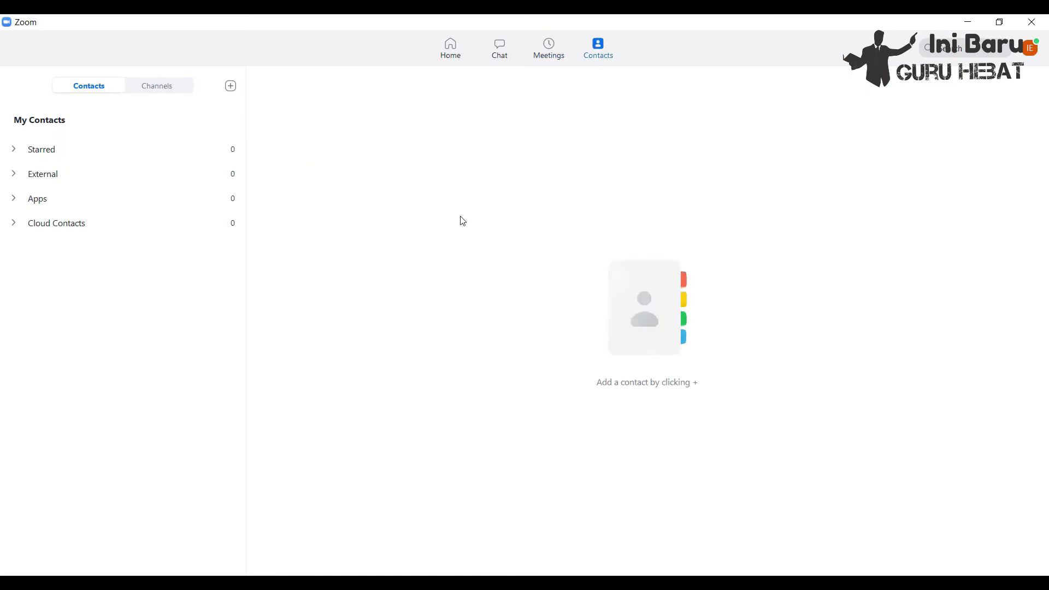
{"action": "left_click", "coordinate": [452, 46]}
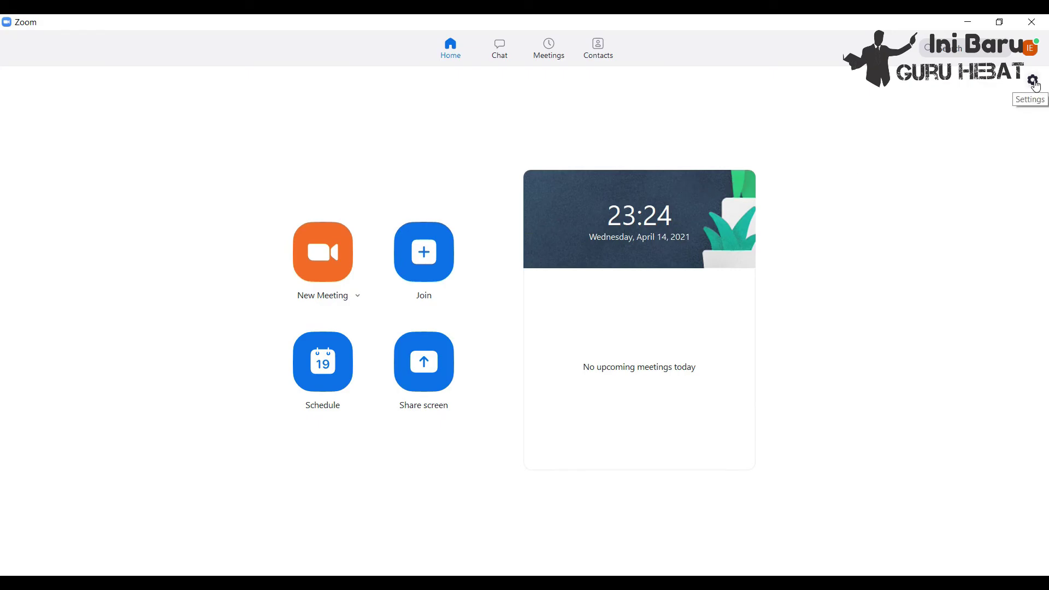
- In Background & Filters, apply Blur, download the smart background package, and choose Add Image
{"action": "left_click", "coordinate": [1034, 82]}
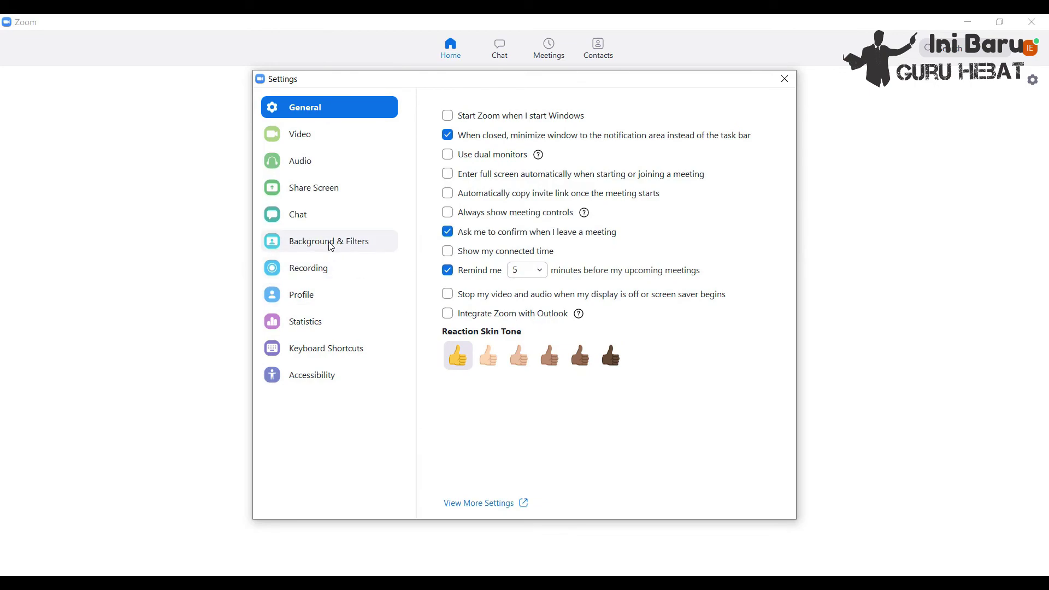
{"action": "left_click", "coordinate": [331, 247]}
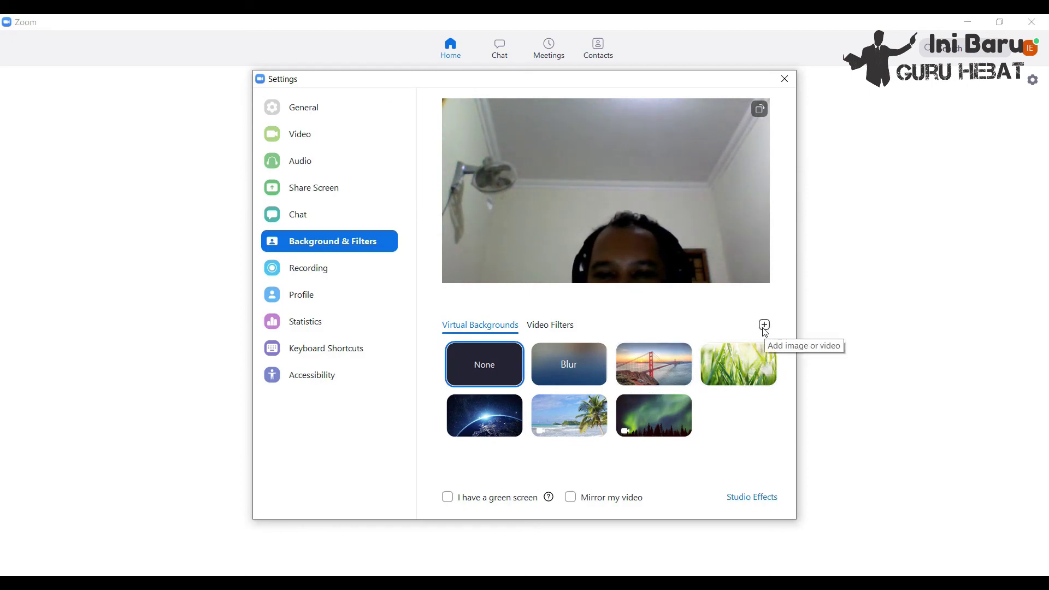
{"action": "left_click", "coordinate": [578, 363]}
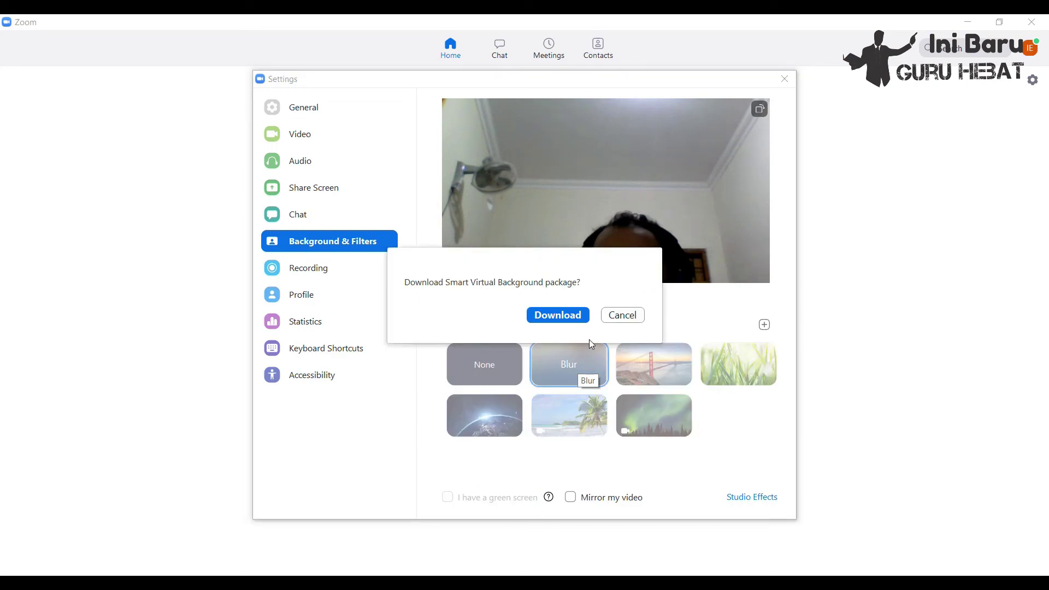
{"action": "left_click", "coordinate": [580, 315]}
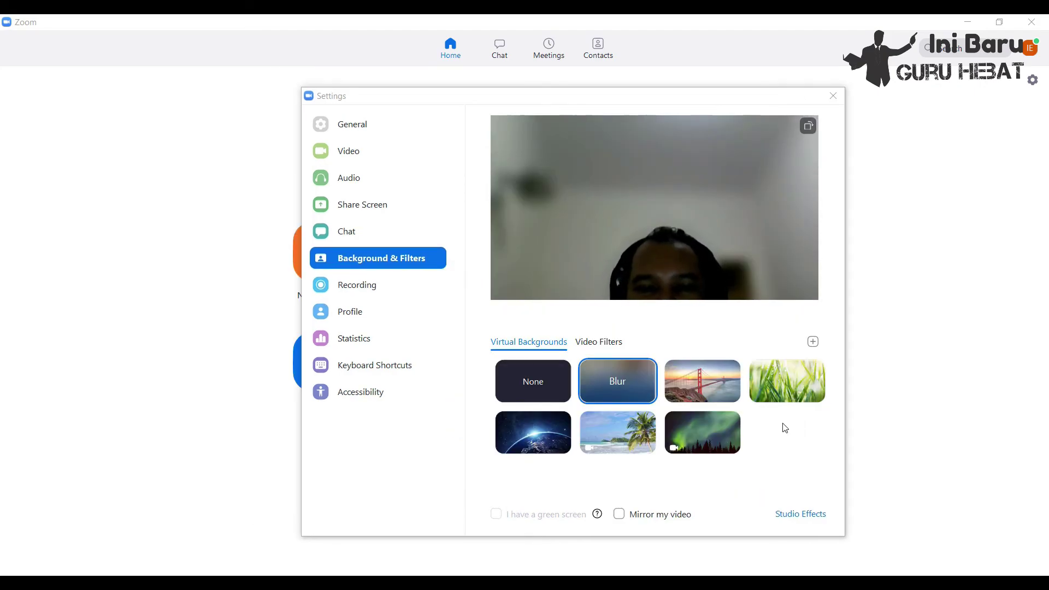
{"action": "left_click", "coordinate": [814, 342]}
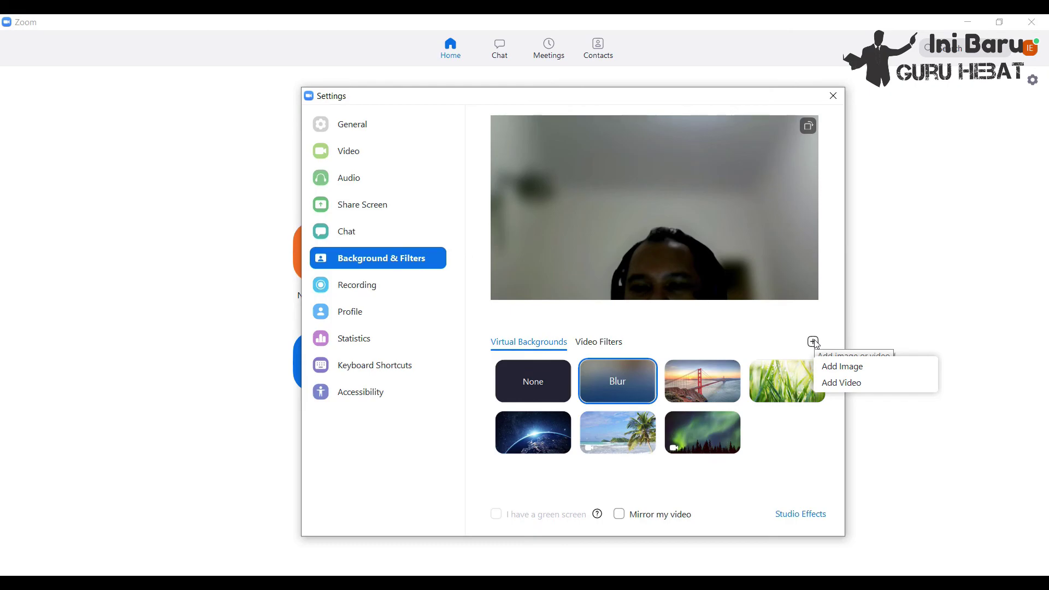
{"action": "left_click", "coordinate": [834, 370]}
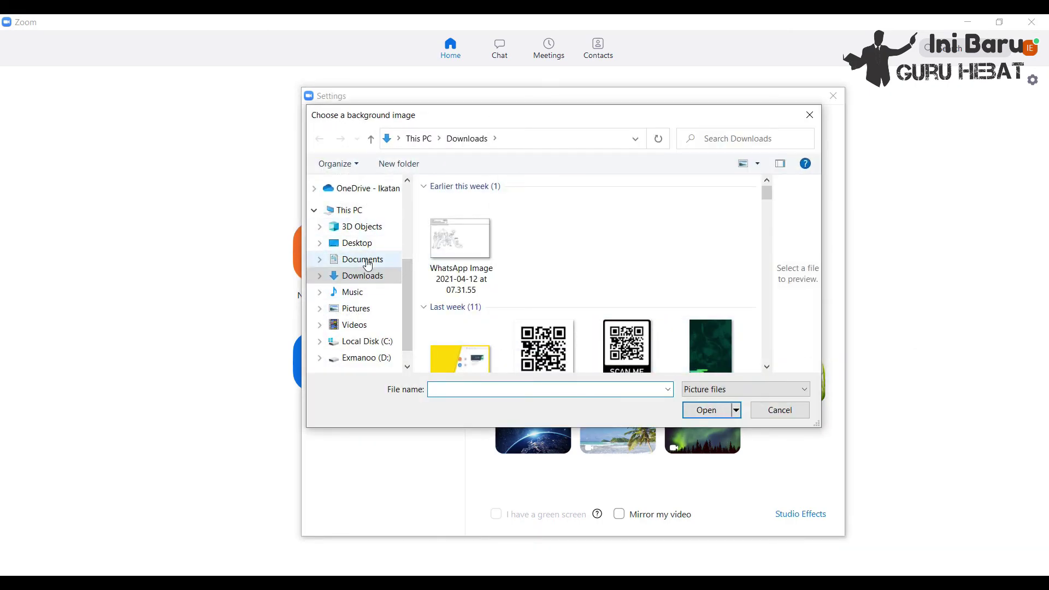
- Add the Desktop image create-a-huddle-room as the virtual background
{"action": "scroll", "coordinate": [366, 256], "scroll_direction": "up", "scroll_amount": 4}
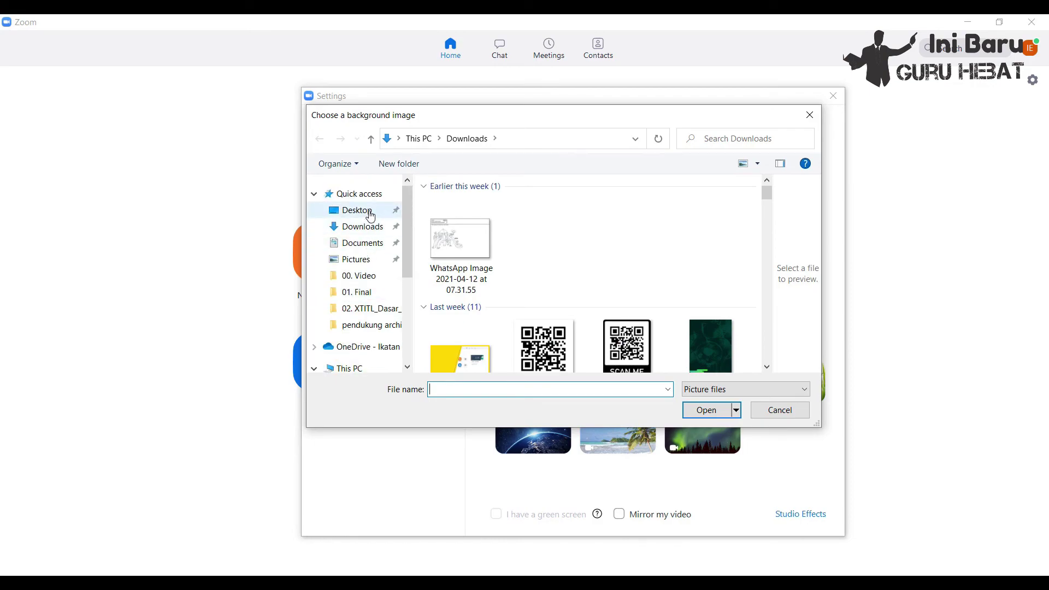
{"action": "left_click", "coordinate": [365, 211]}
{"action": "left_click", "coordinate": [546, 229]}
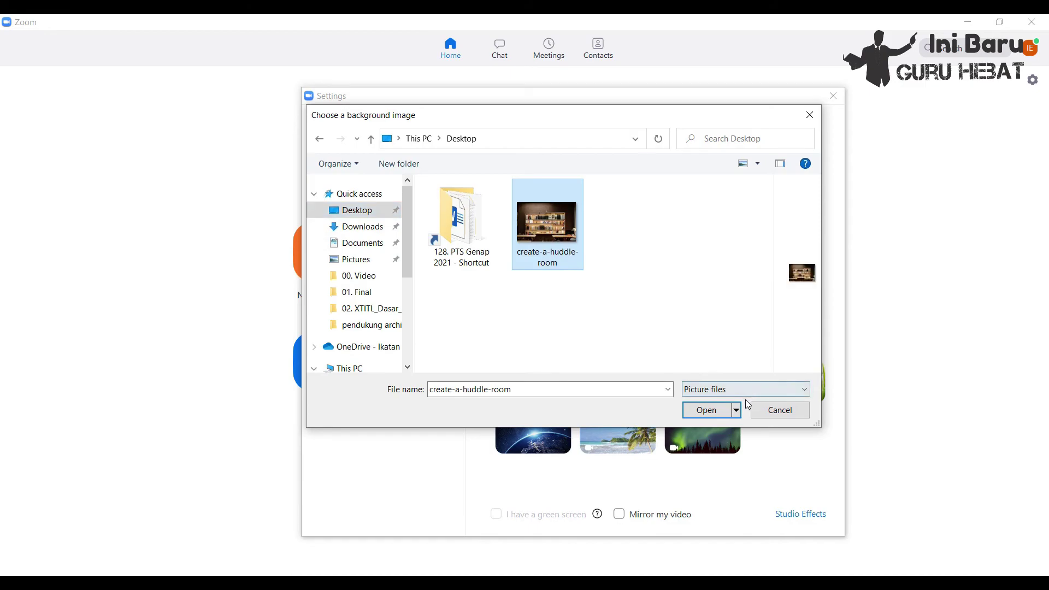
{"action": "left_click", "coordinate": [707, 410]}
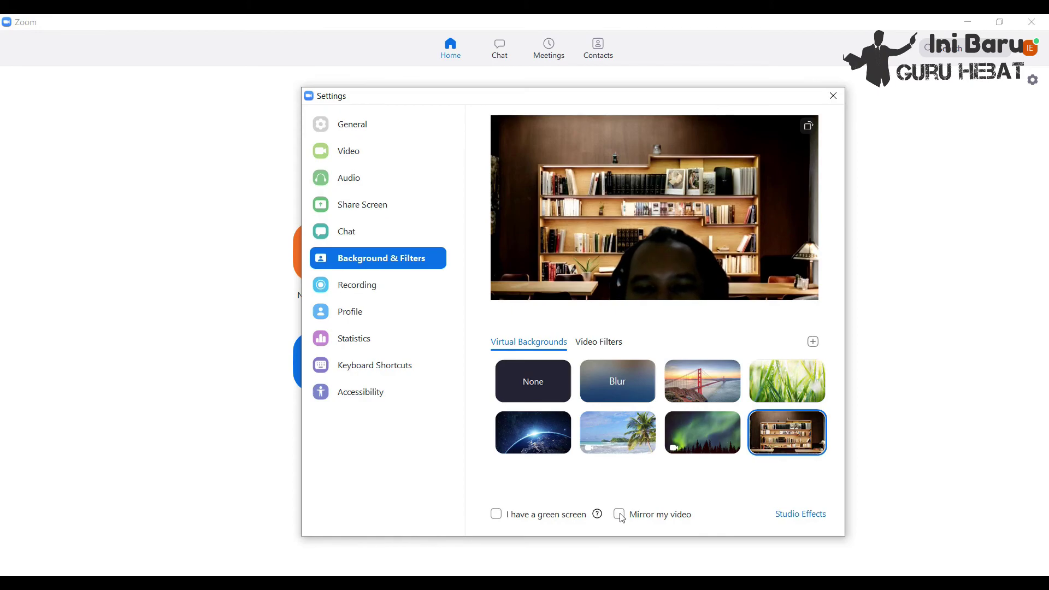
- Turn Mirror my video on and then back off
{"action": "left_click", "coordinate": [619, 516]}
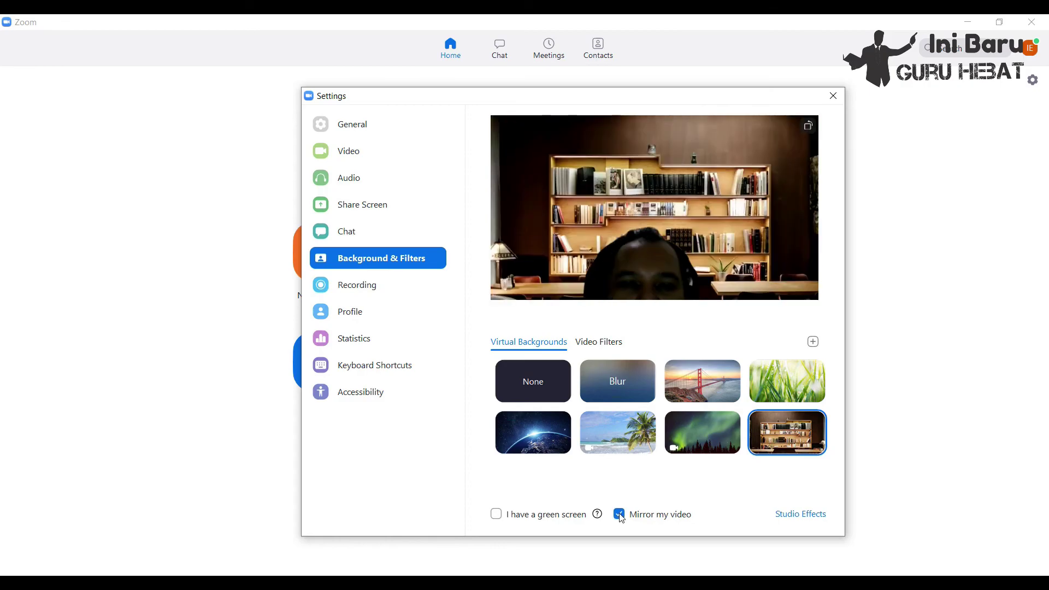
{"action": "left_click", "coordinate": [620, 515]}
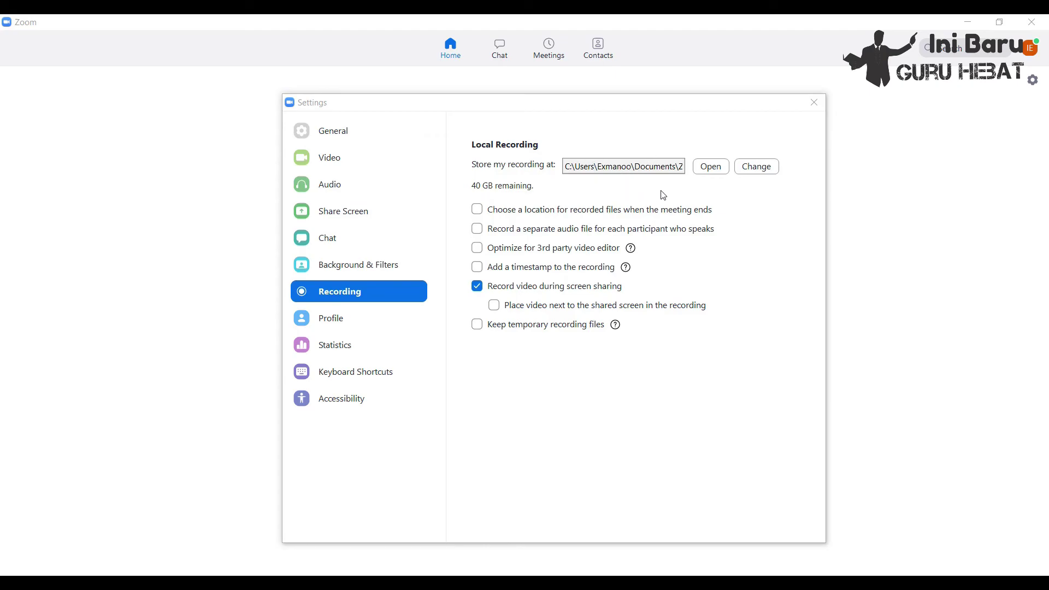
- Keep the Zoom folder for local recordings and place video next to the shared screen
{"action": "left_click", "coordinate": [758, 170]}
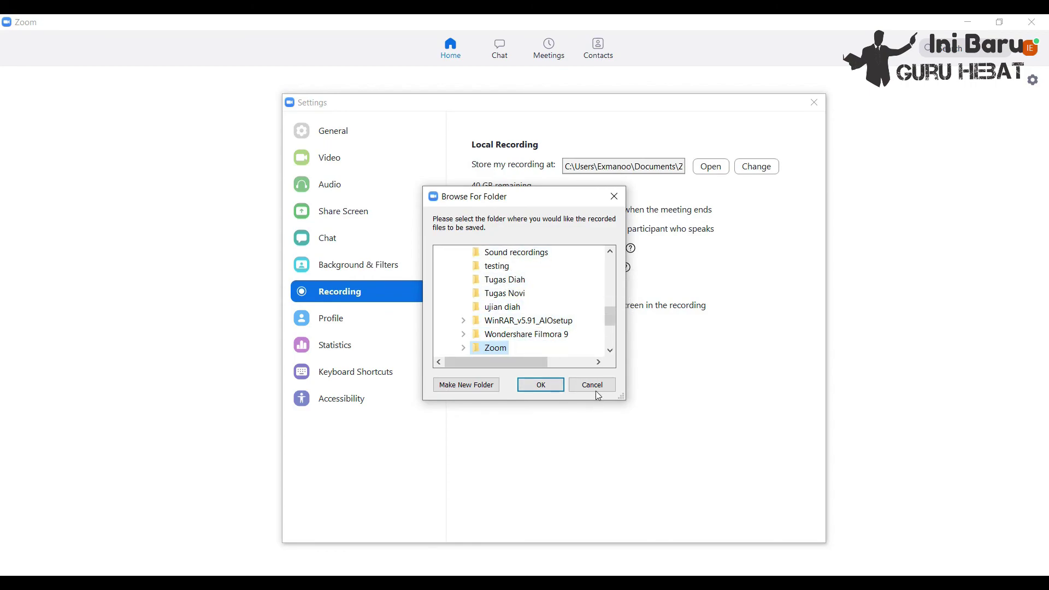
{"action": "left_click", "coordinate": [540, 386]}
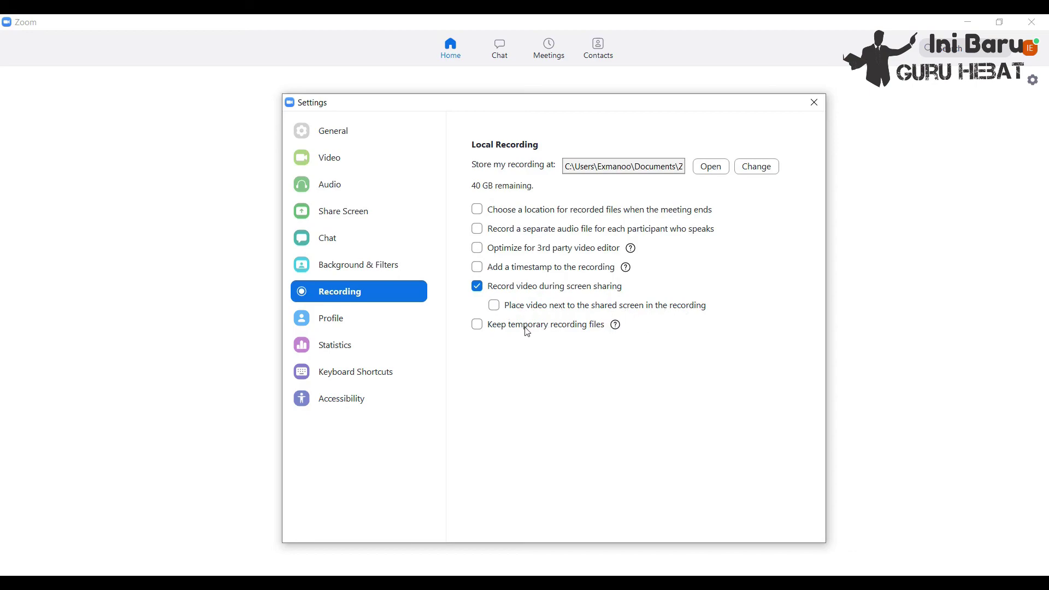
{"action": "left_click", "coordinate": [495, 305]}
- Leave Settings, stop the running meeting recording, then start a new recording and pause it
{"action": "left_click", "coordinate": [816, 102]}
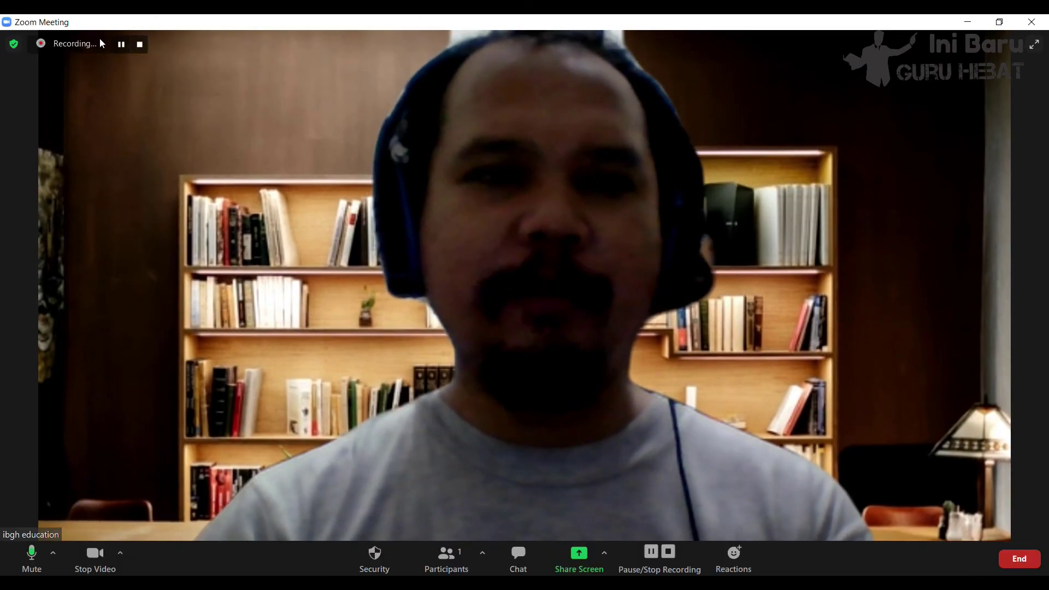
{"action": "left_click", "coordinate": [140, 43]}
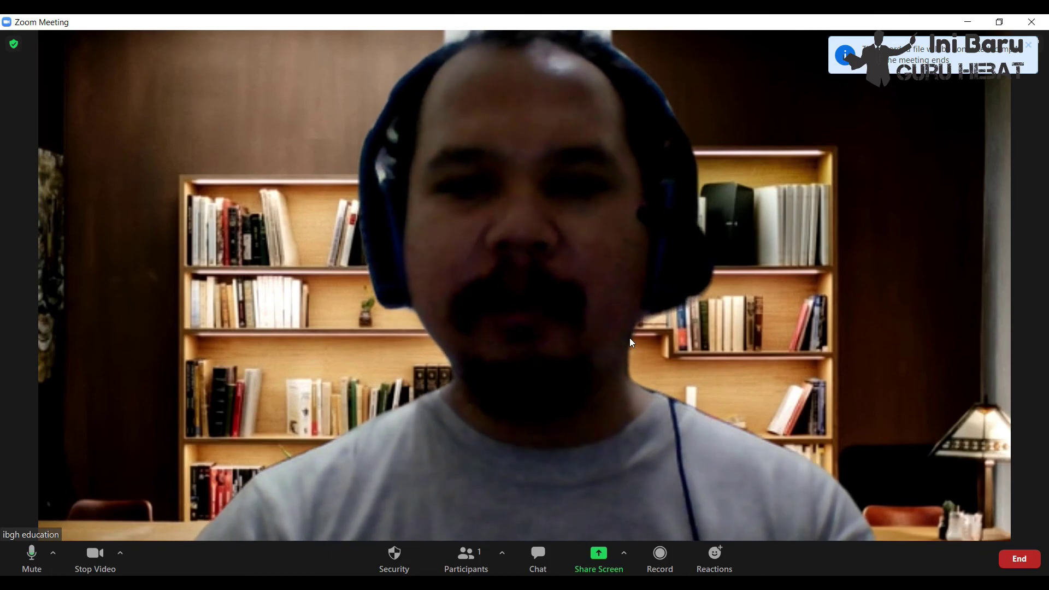
{"action": "left_click", "coordinate": [661, 558]}
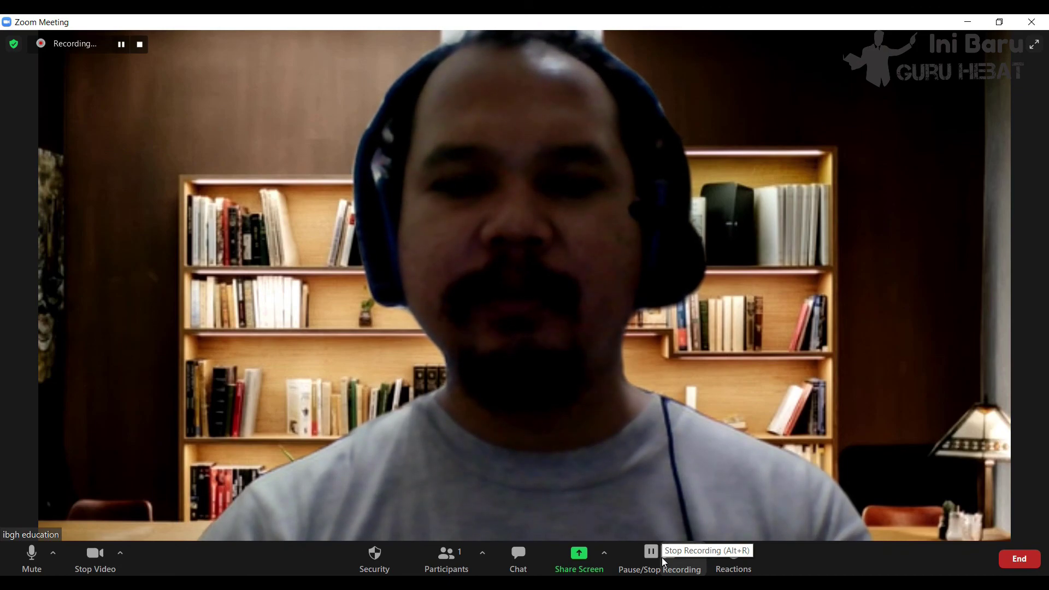
{"action": "left_click", "coordinate": [654, 558]}
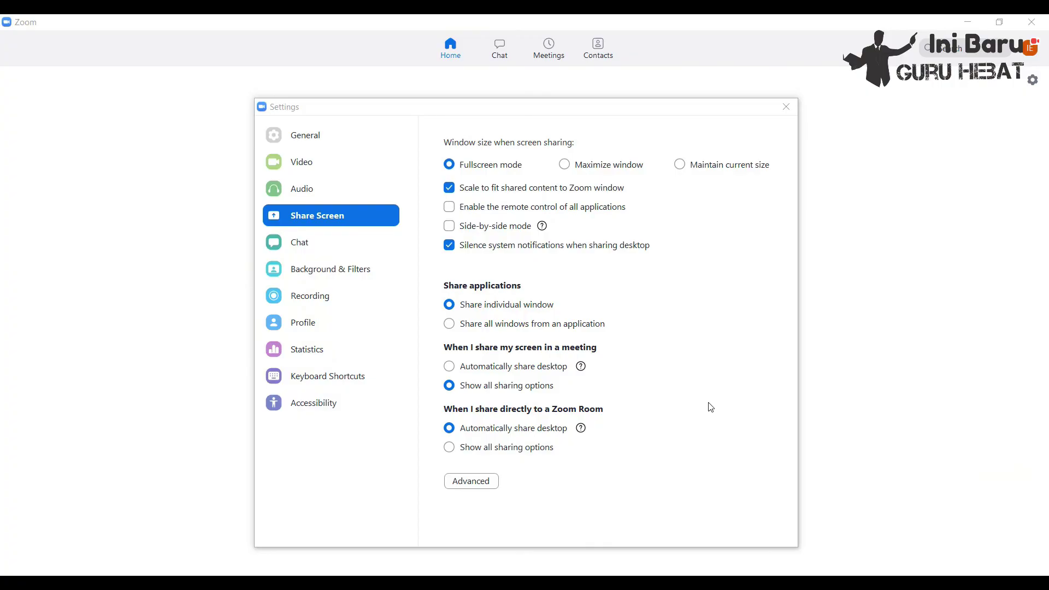
{"action": "left_click", "coordinate": [350, 221]}
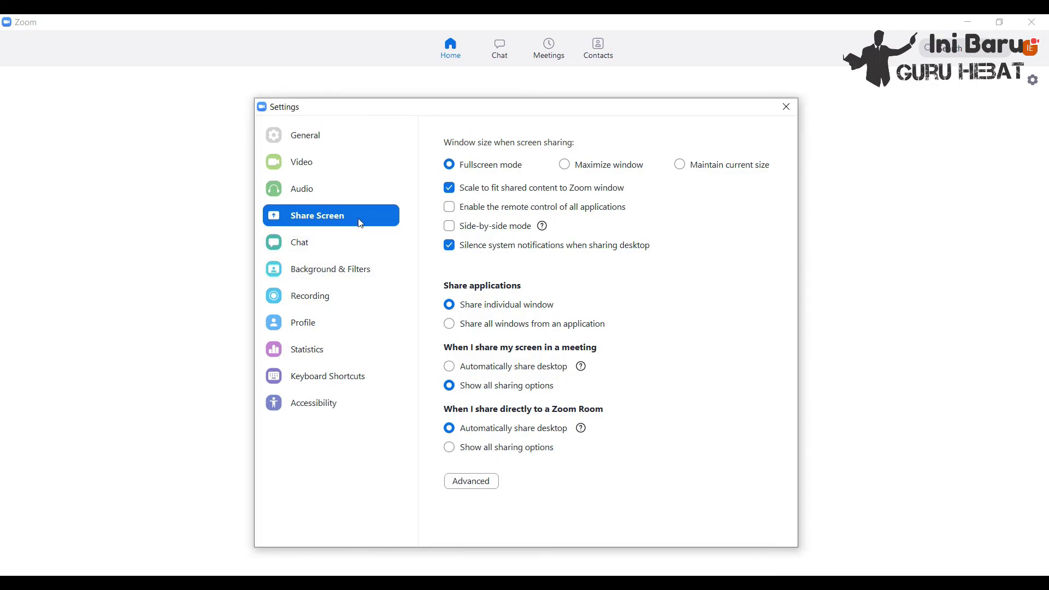
{"action": "left_click", "coordinate": [1034, 81]}
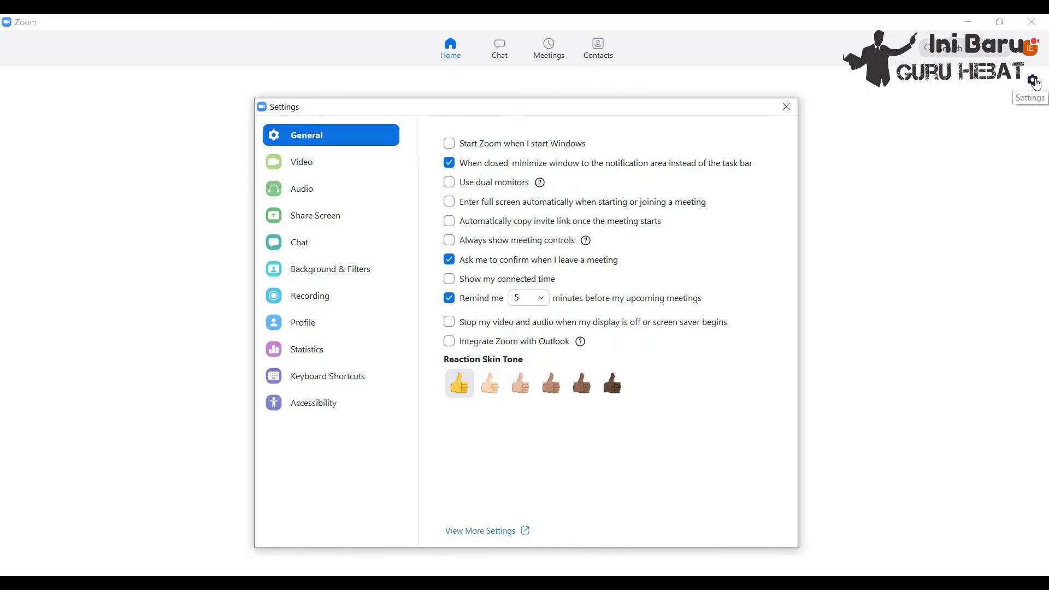
{"action": "left_click", "coordinate": [321, 217]}
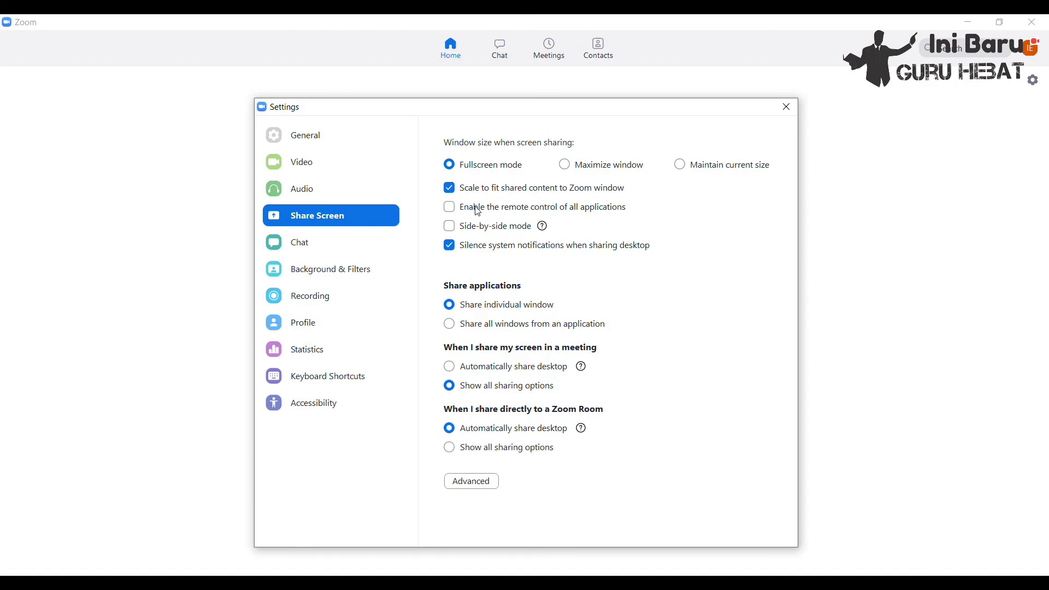
- Look over the Advanced screen-sharing settings, go back, then return to the meeting window
{"action": "mouse_move", "coordinate": [473, 236]}
{"action": "left_click", "coordinate": [490, 483]}
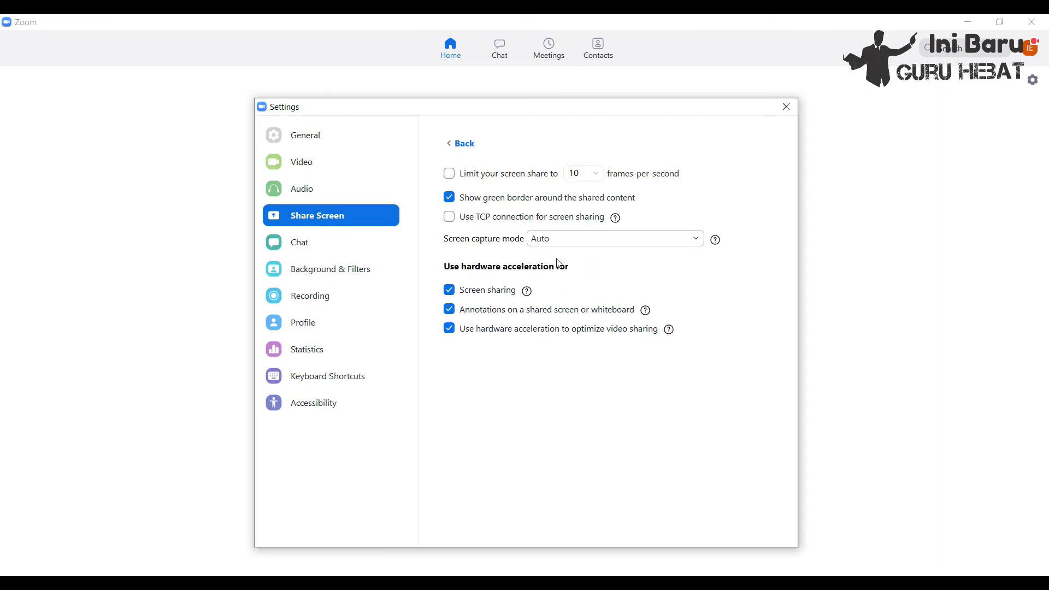
{"action": "left_click", "coordinate": [457, 142]}
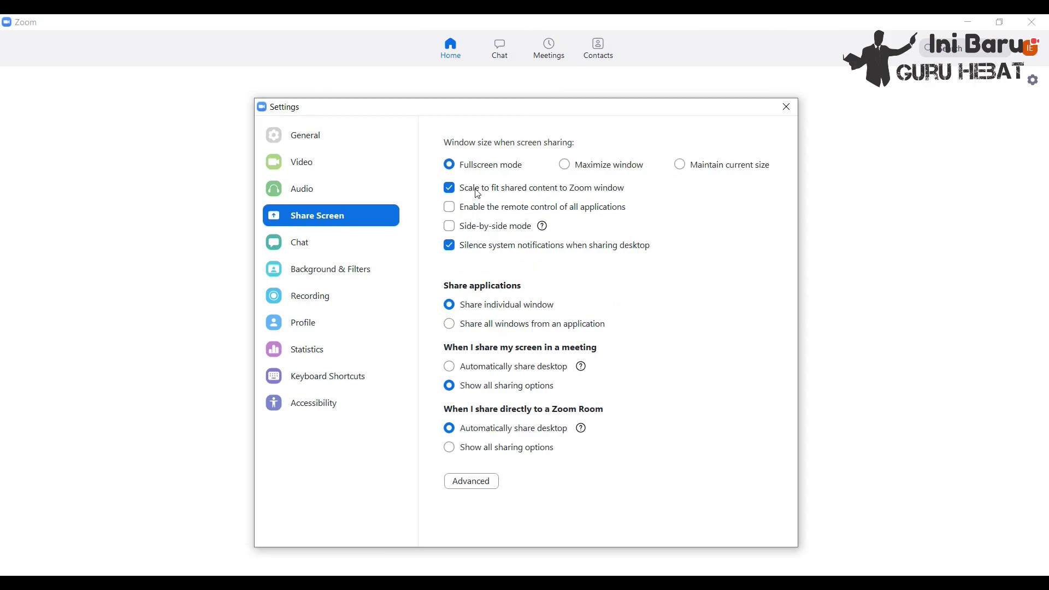
{"action": "left_click", "coordinate": [788, 112]}
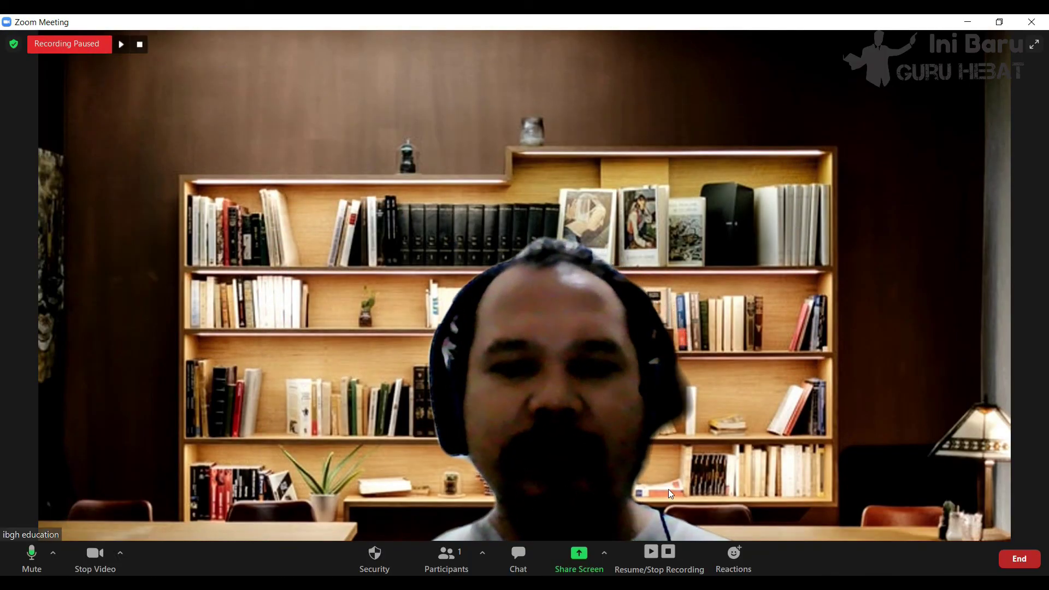
- Share the PowerPoint window, run its slide show from the beginning, then stop sharing
{"action": "left_click", "coordinate": [579, 555]}
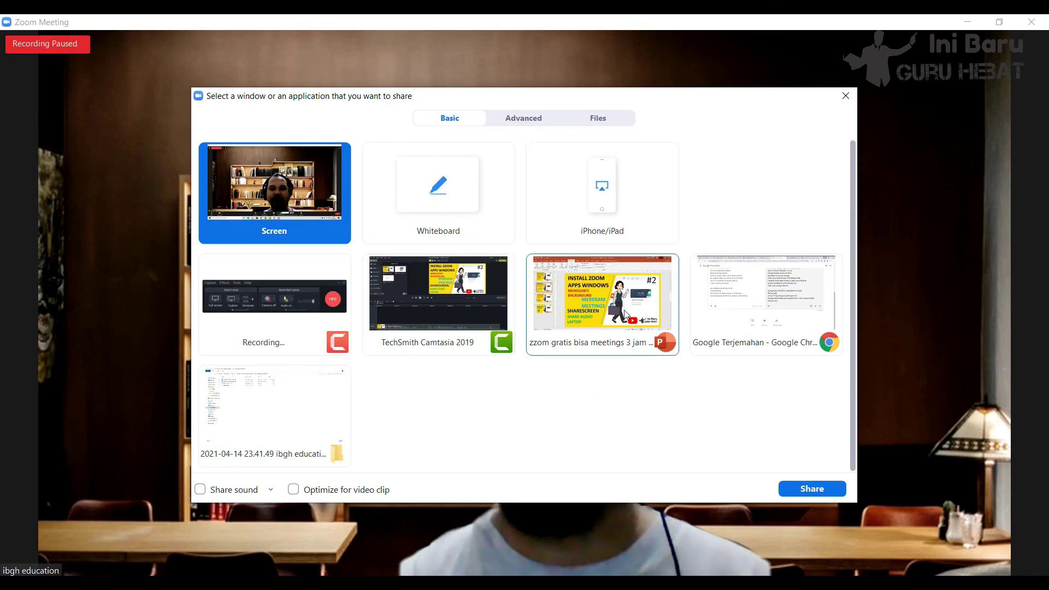
{"action": "left_click", "coordinate": [626, 300]}
{"action": "left_click", "coordinate": [809, 489]}
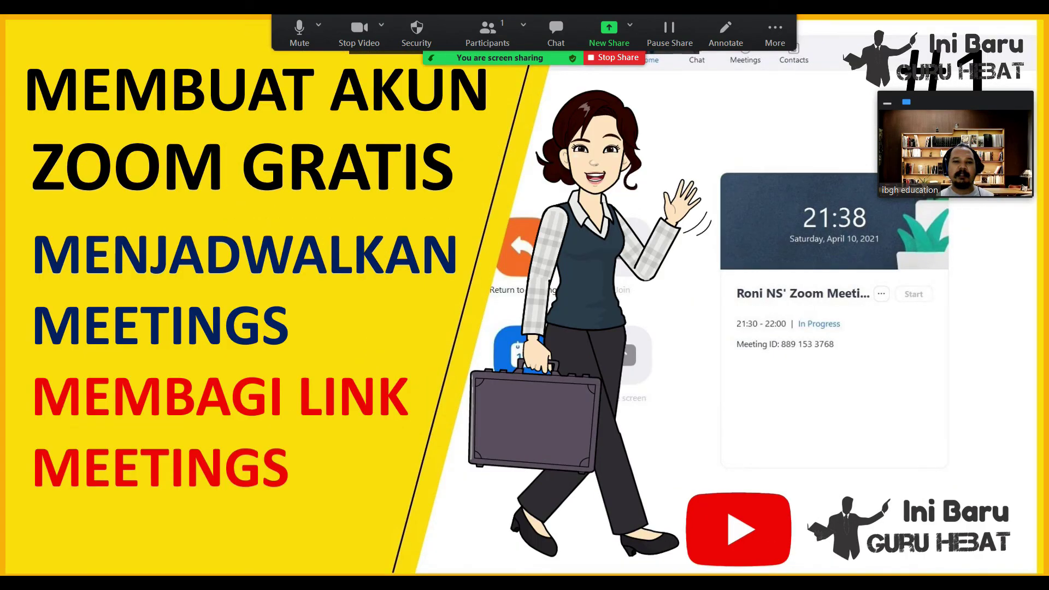
{"action": "left_click", "coordinate": [24, 79]}
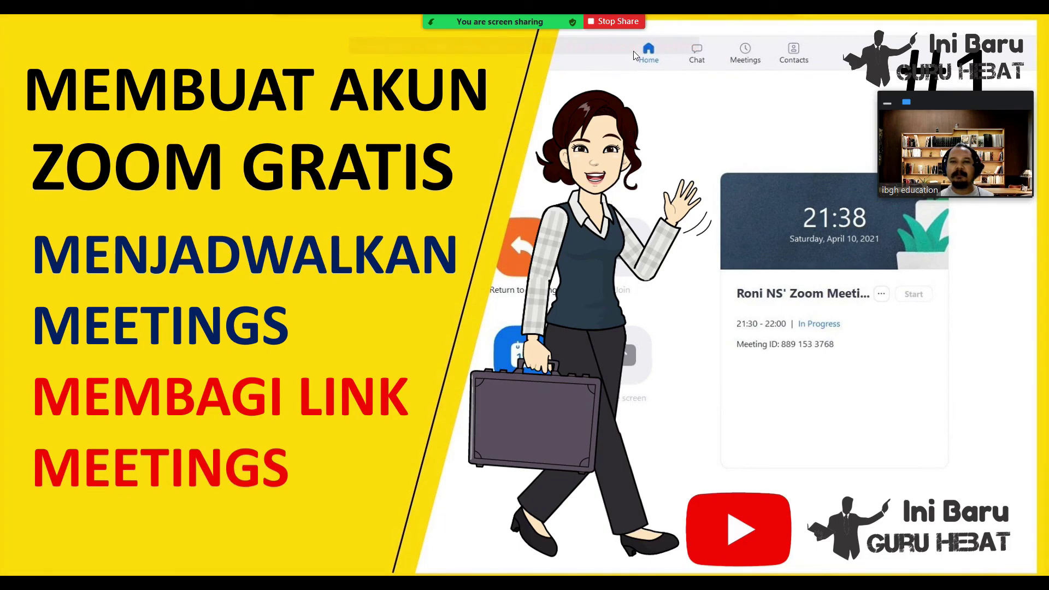
{"action": "left_click", "coordinate": [619, 23]}
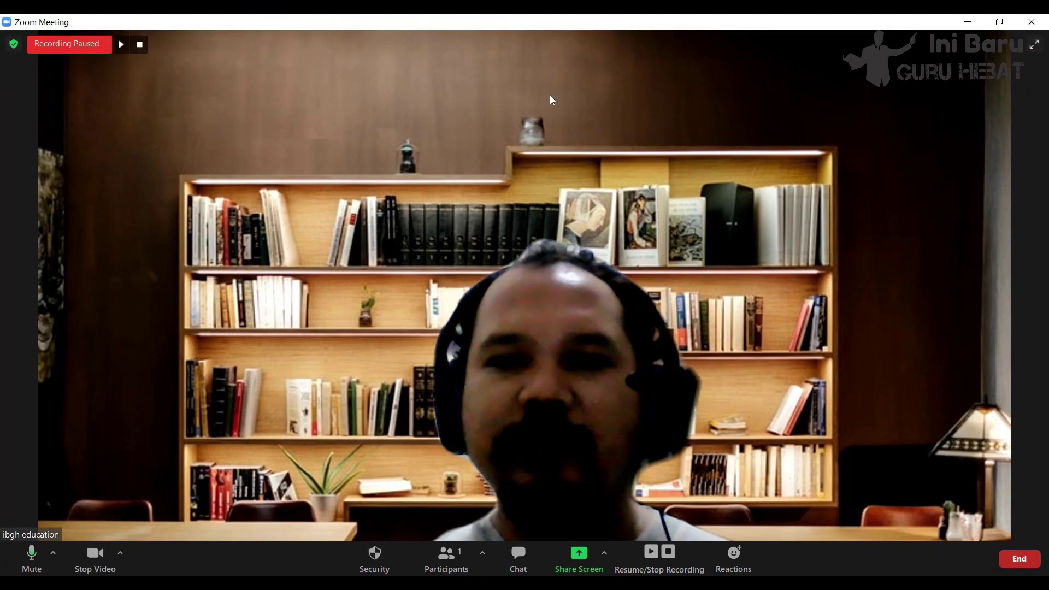
- Share a whiteboard and handwrite red figures (2x2=4) below the 1+2=3 sum
{"action": "left_click", "coordinate": [579, 557]}
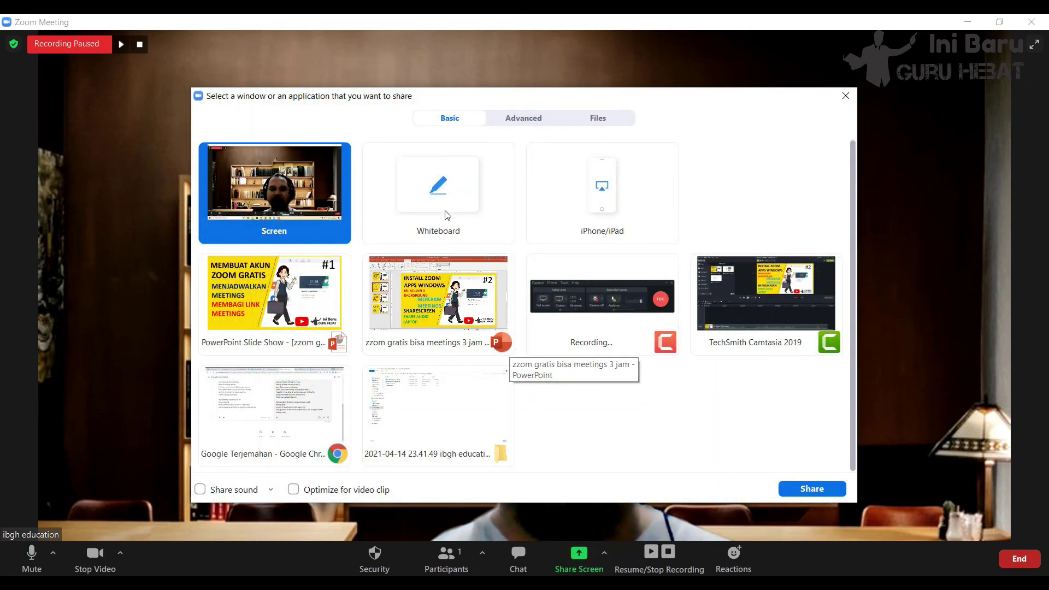
{"action": "left_click", "coordinate": [453, 196]}
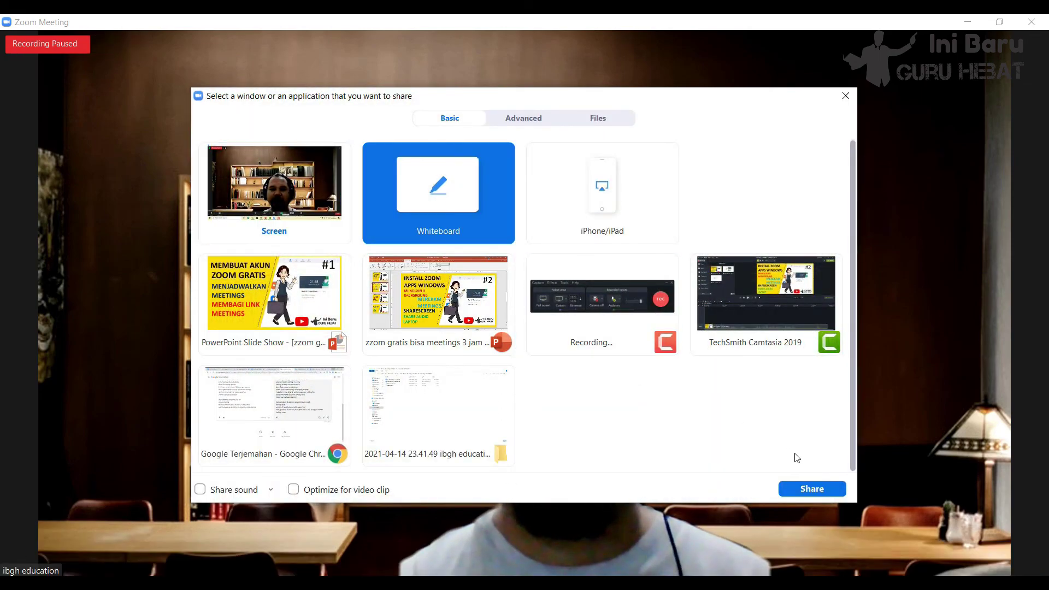
{"action": "left_click", "coordinate": [803, 491]}
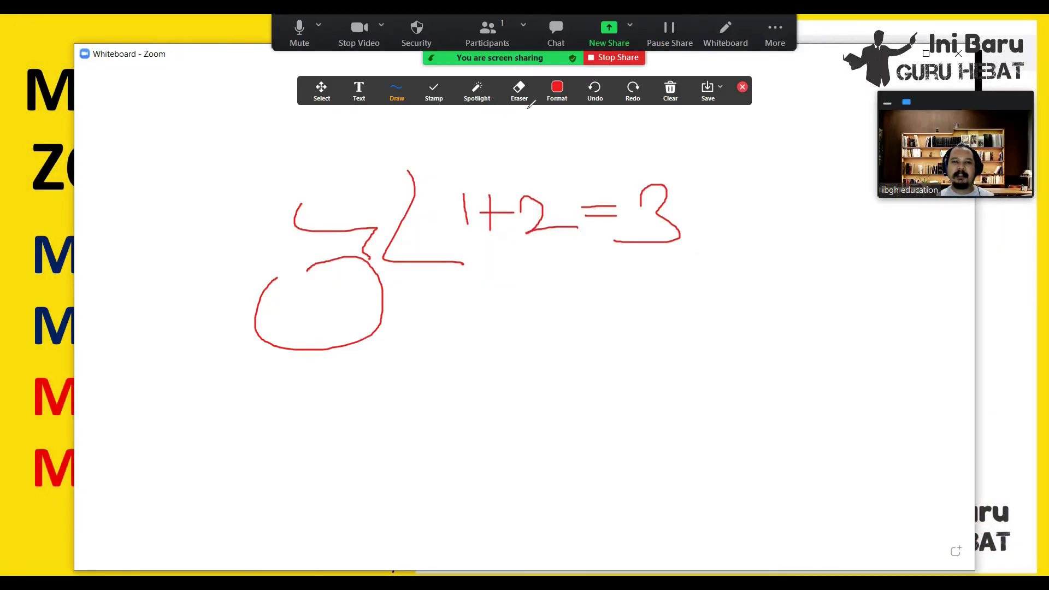
{"action": "left_click", "coordinate": [562, 96]}
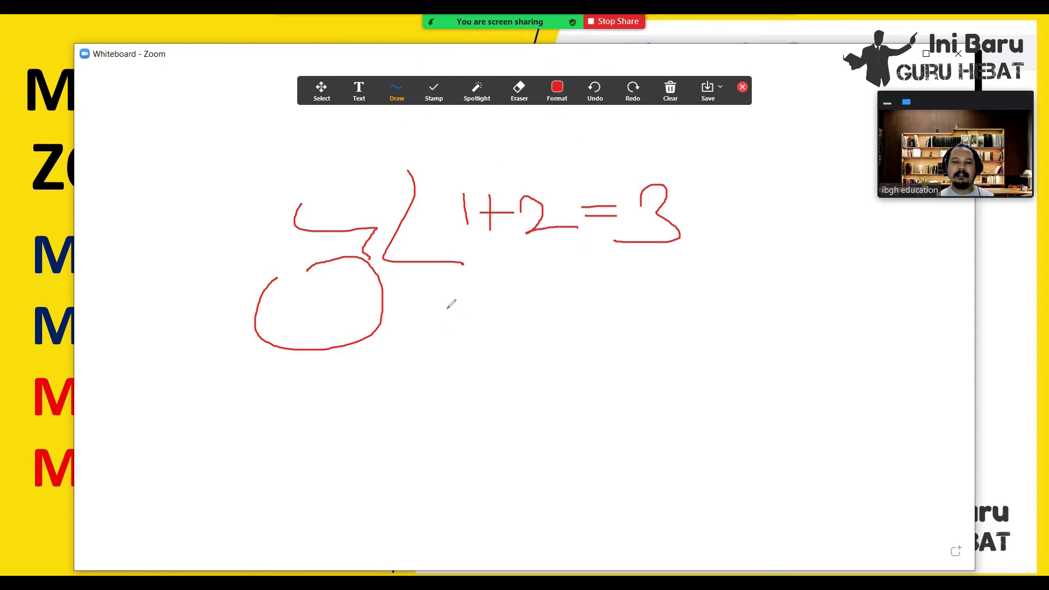
{"action": "left_click_drag", "start_coordinate": [445, 316], "coordinate": [453, 356]}
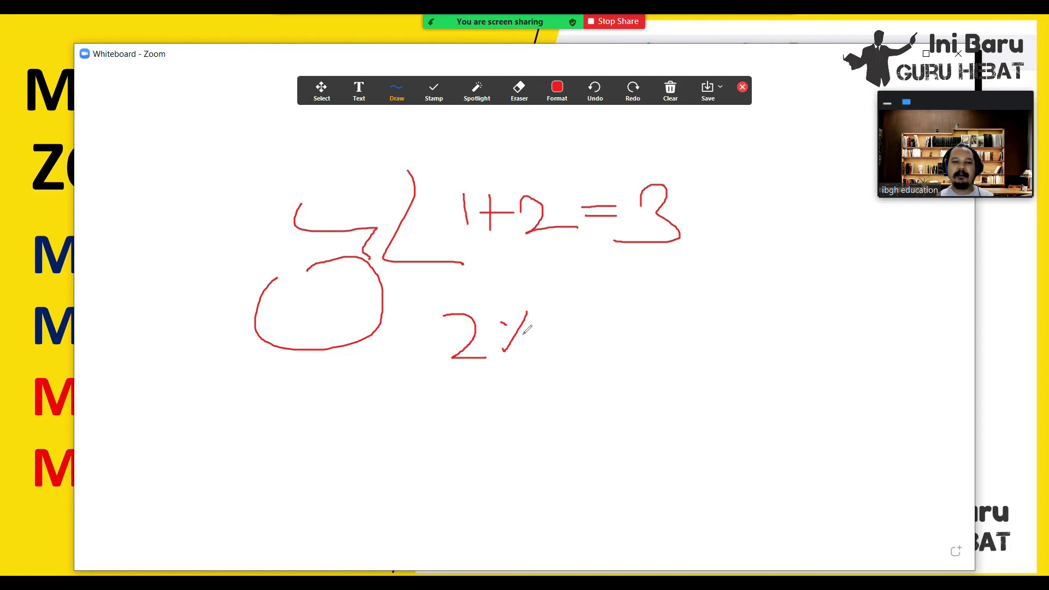
{"action": "left_click_drag", "start_coordinate": [663, 319], "coordinate": [707, 327]}
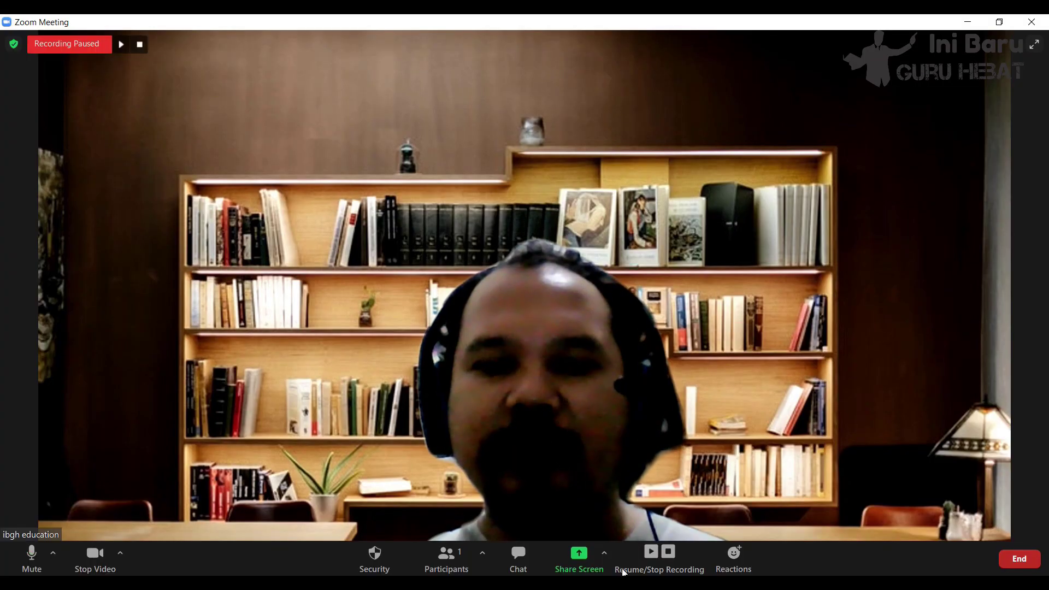
- Open the share picker and browse its Advanced and Files tabs, ending on Advanced
{"action": "left_click", "coordinate": [579, 558]}
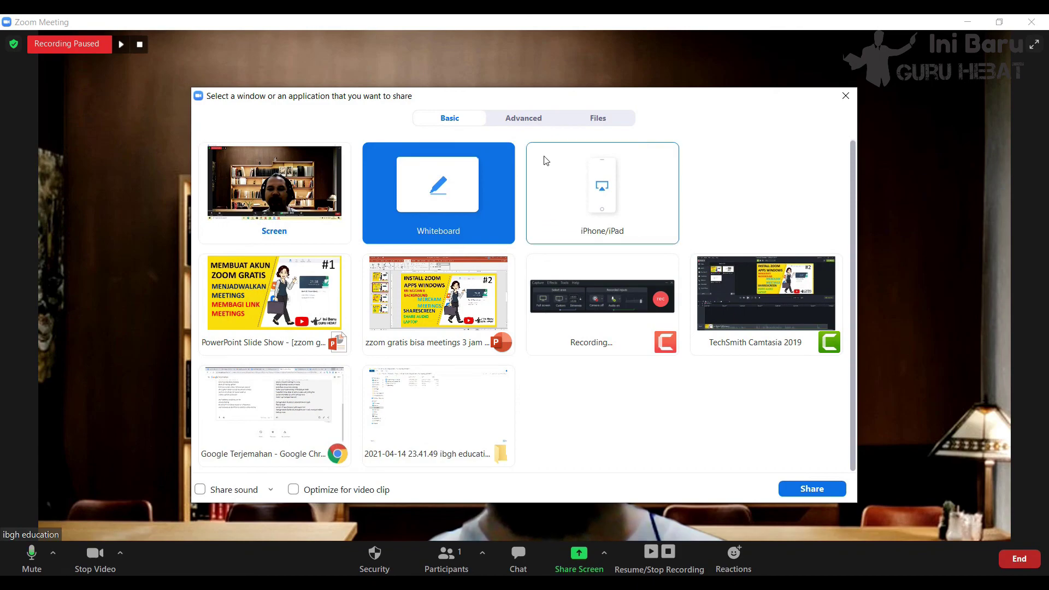
{"action": "left_click", "coordinate": [522, 118]}
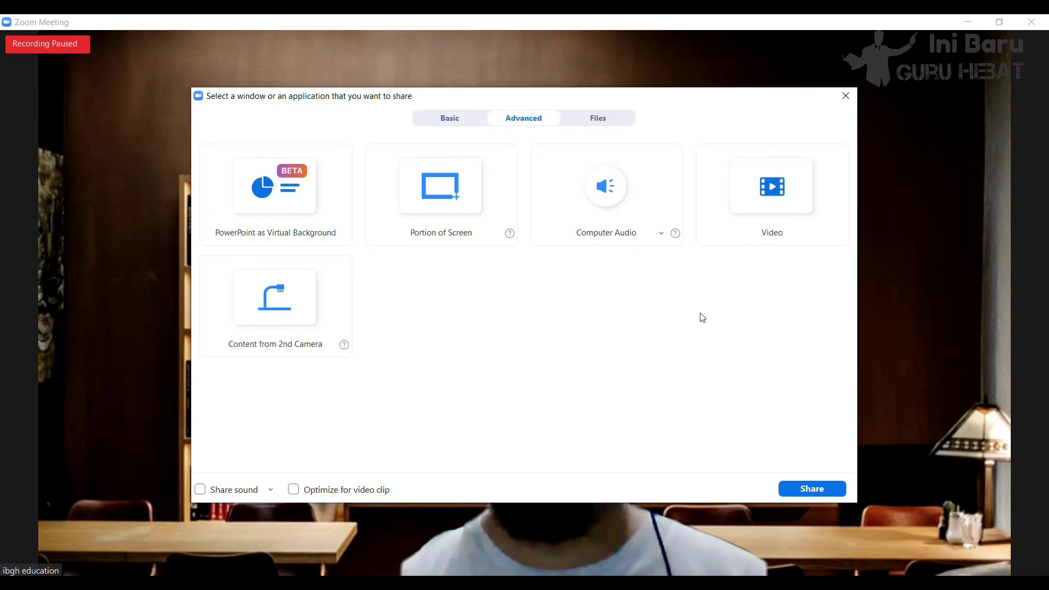
{"action": "left_click", "coordinate": [597, 119]}
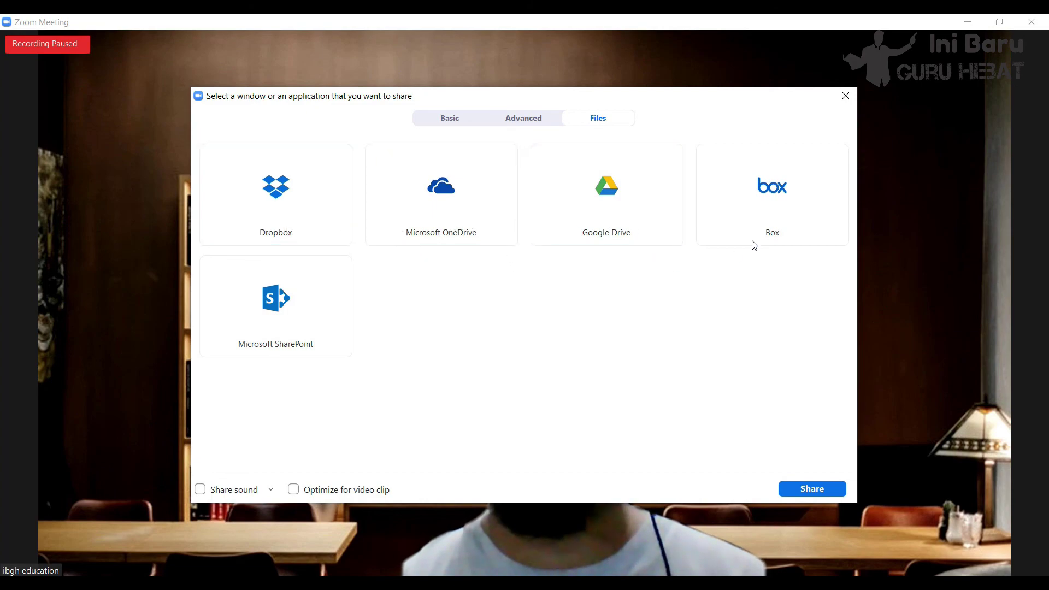
{"action": "left_click", "coordinate": [539, 121]}
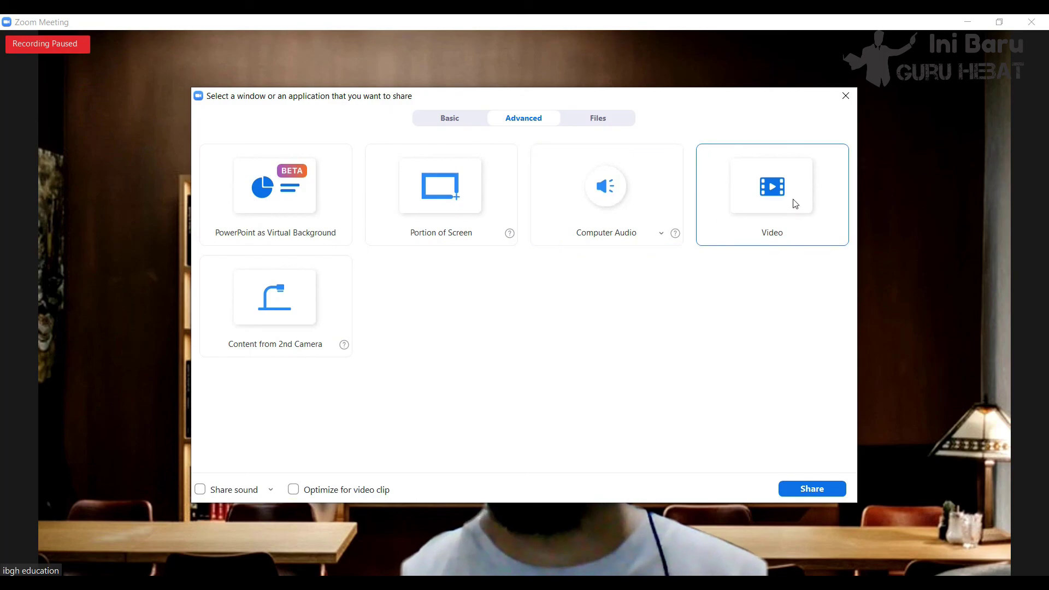
- Share the excel.mp4 video clip in a maximized player, stop sharing, and reopen the share picker
{"action": "left_click", "coordinate": [787, 218]}
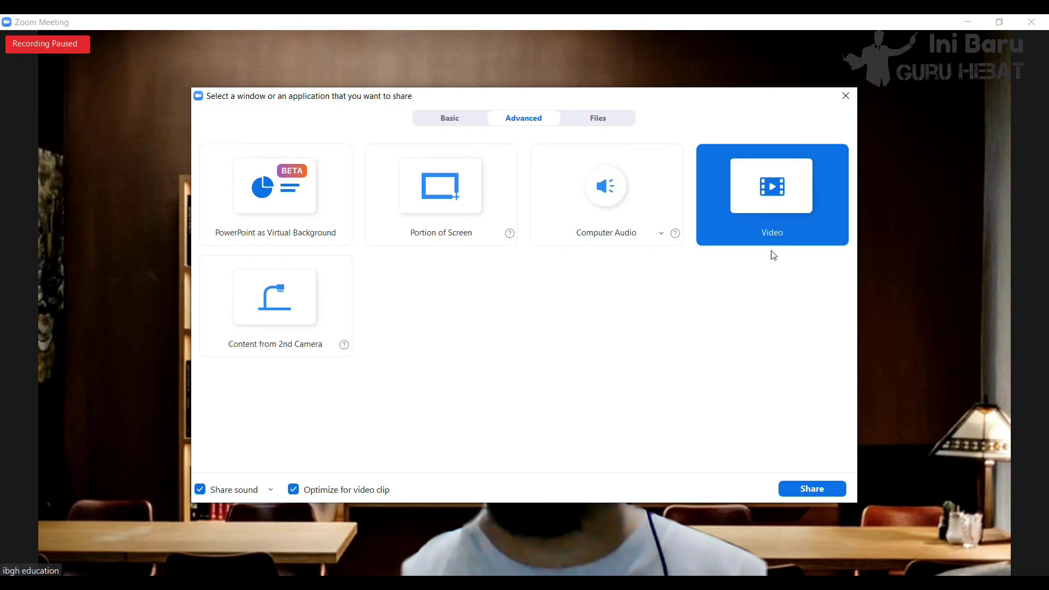
{"action": "left_click", "coordinate": [811, 489]}
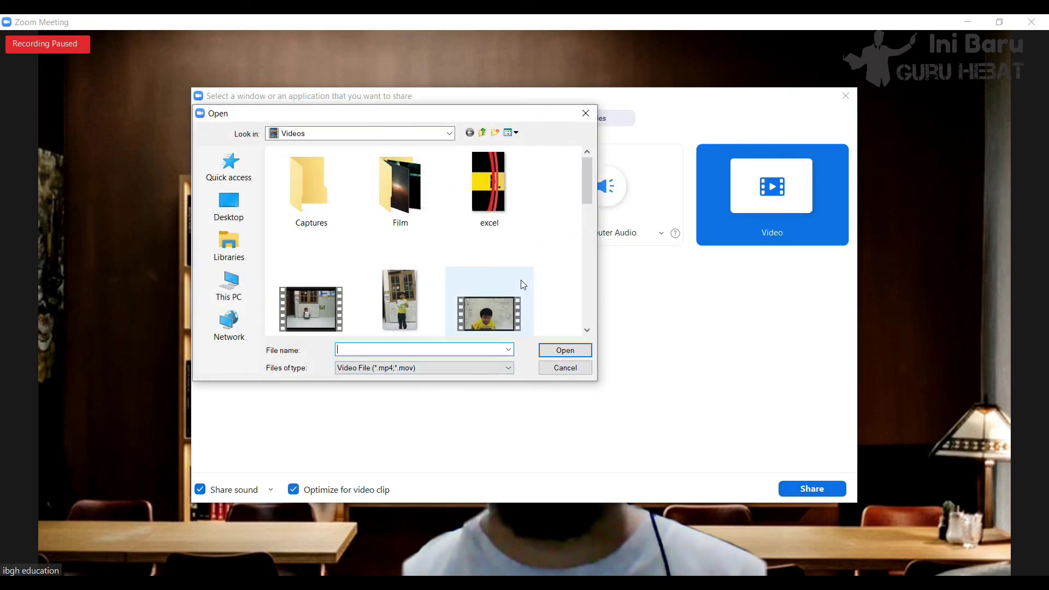
{"action": "left_click", "coordinate": [488, 192]}
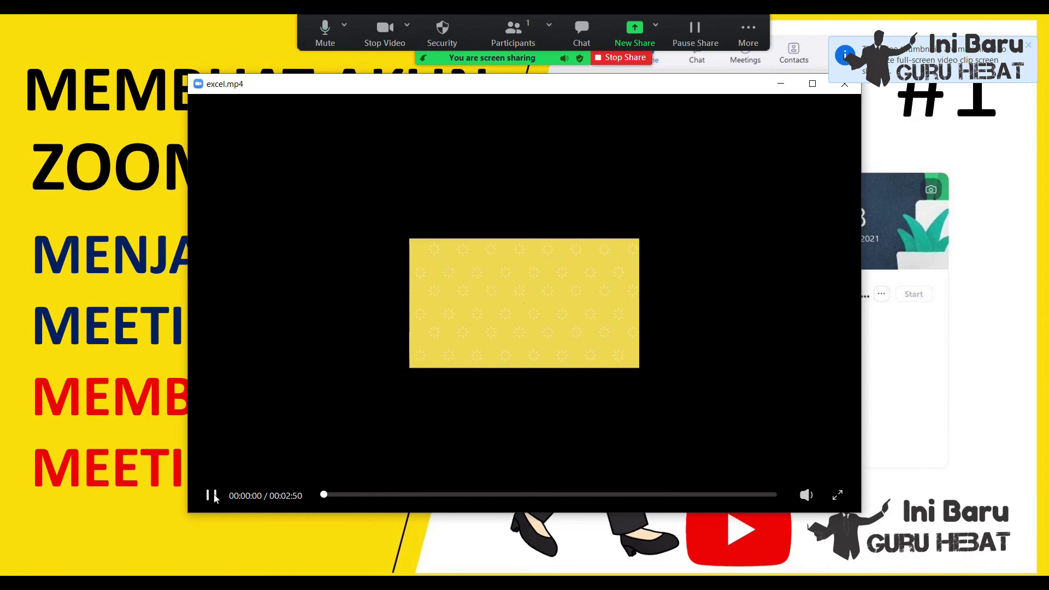
{"action": "left_click", "coordinate": [812, 84]}
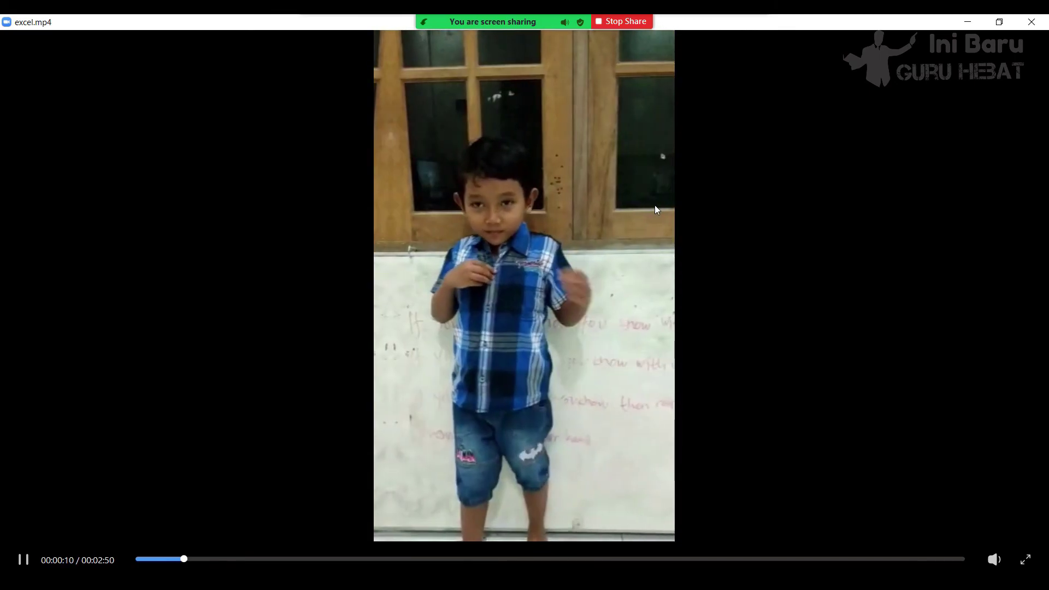
{"action": "left_click", "coordinate": [626, 21]}
{"action": "left_click", "coordinate": [585, 552]}
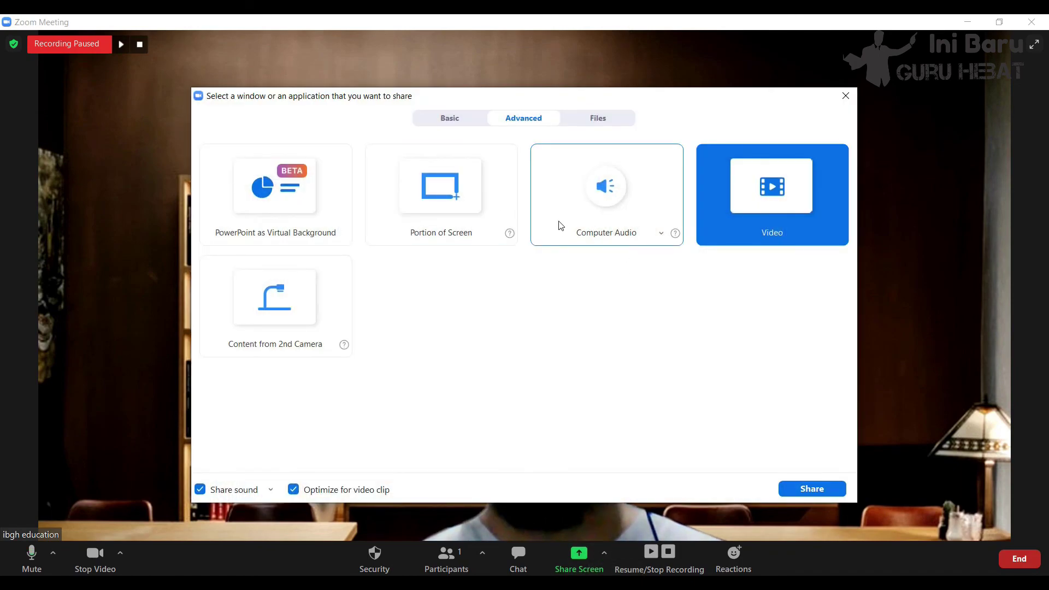
- Share only the computer's audio, then select Content from 2nd Camera in the picker
{"action": "left_click", "coordinate": [615, 192]}
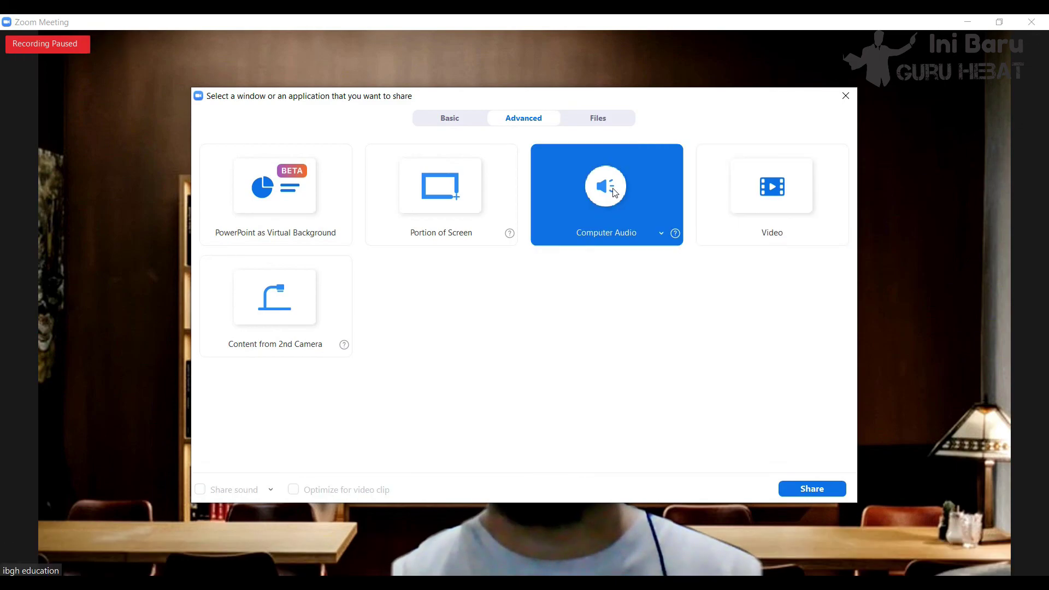
{"action": "left_click", "coordinate": [813, 490]}
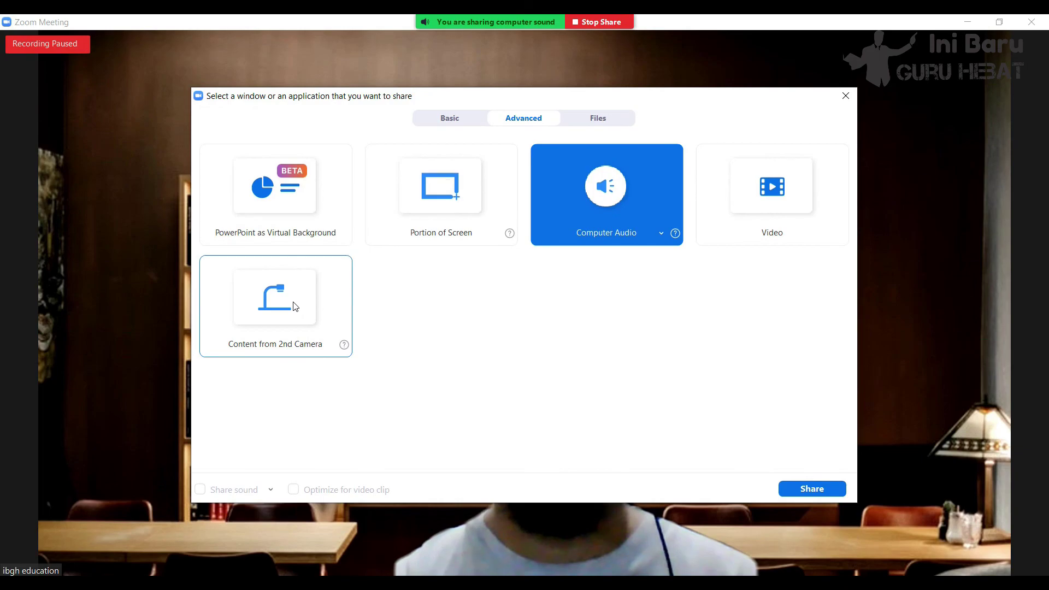
{"action": "left_click", "coordinate": [311, 314]}
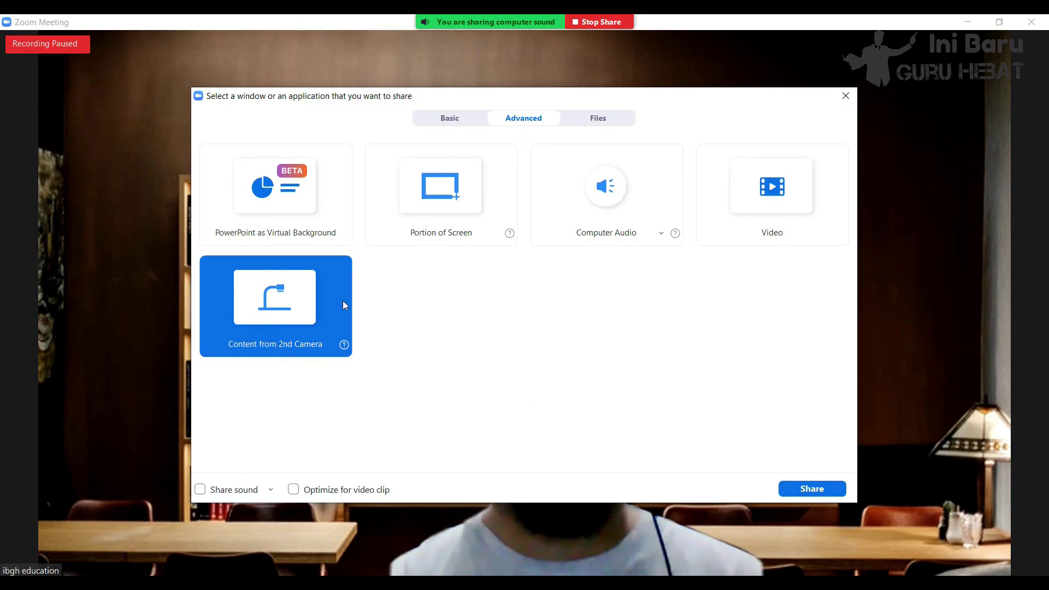
- Briefly share the second camera's content, stop sharing, and reopen the share picker
{"action": "left_click", "coordinate": [805, 490]}
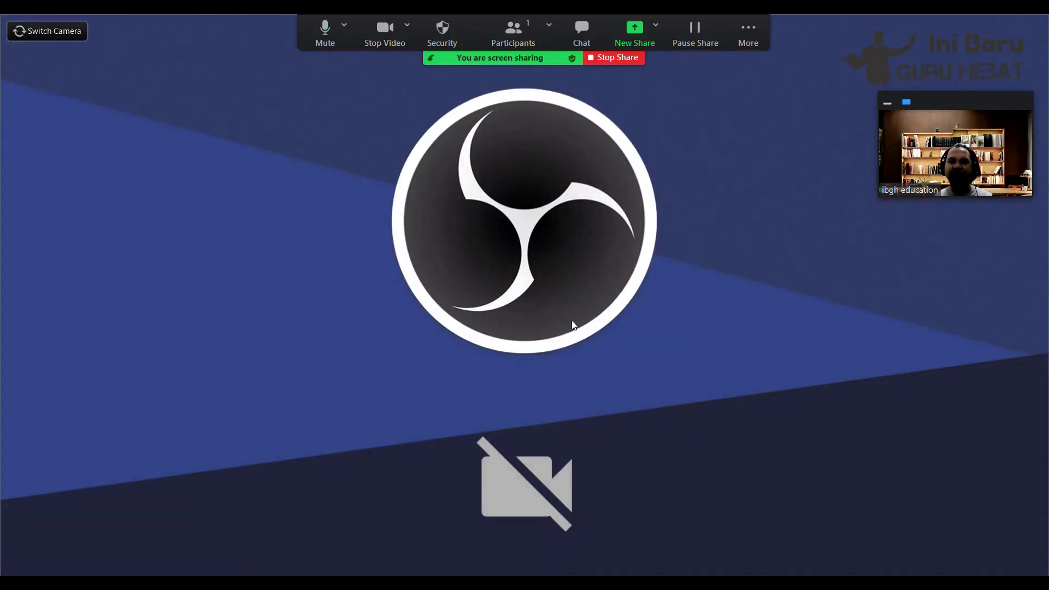
{"action": "left_click", "coordinate": [629, 60]}
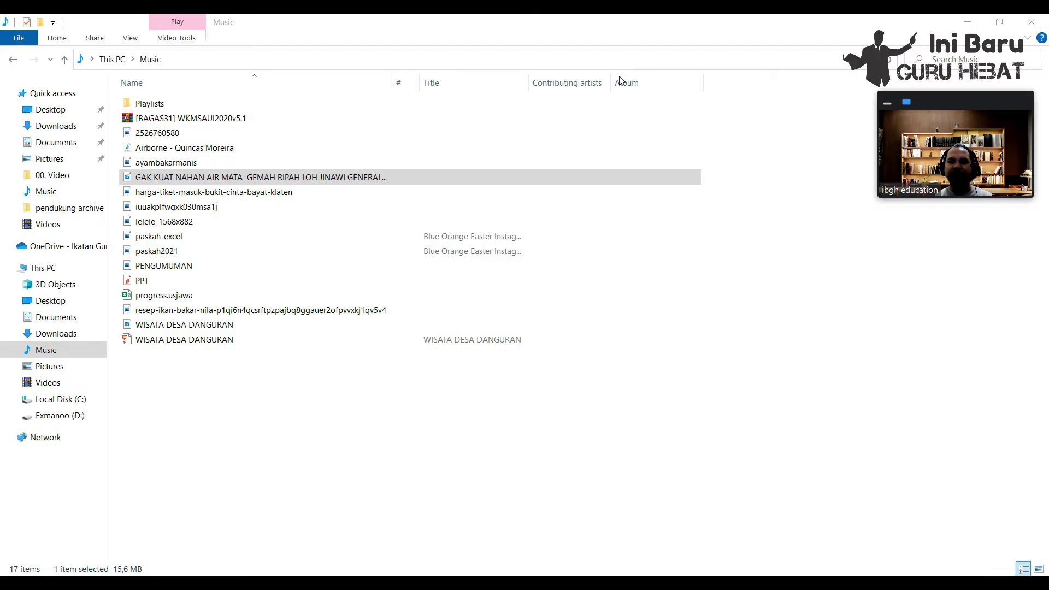
{"action": "left_click", "coordinate": [579, 556]}
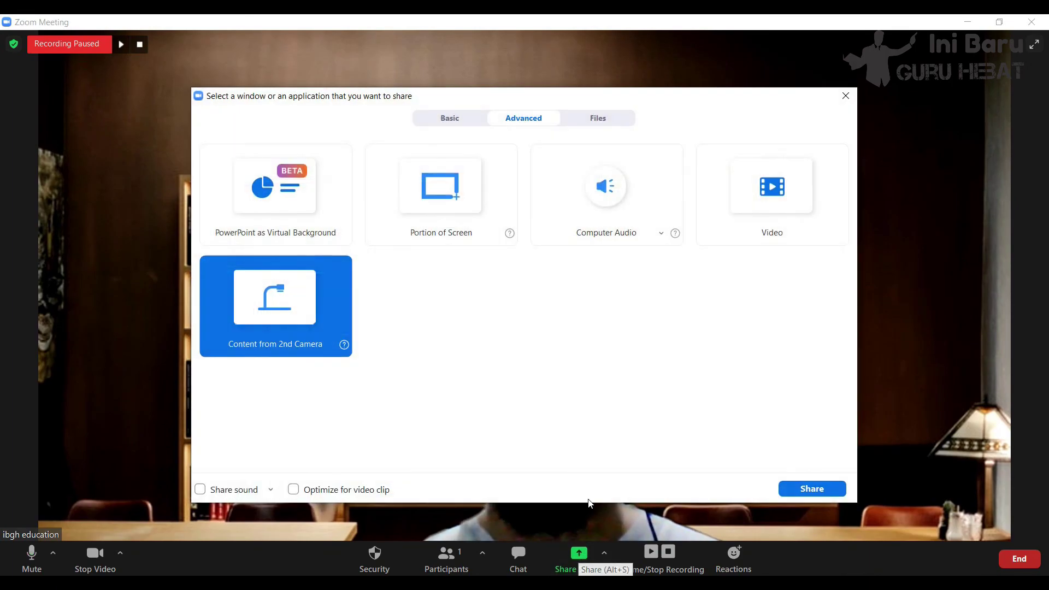